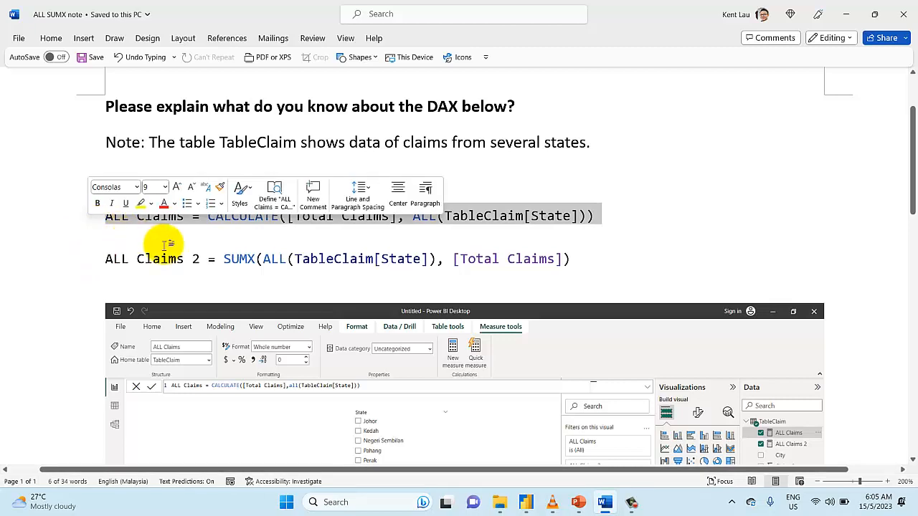
Read the DAX interview question, its two ALL Claims formulas and the report screenshot, and switch to the Untitled Power BI Desktop report.
scroll(378, 267, down, 3)
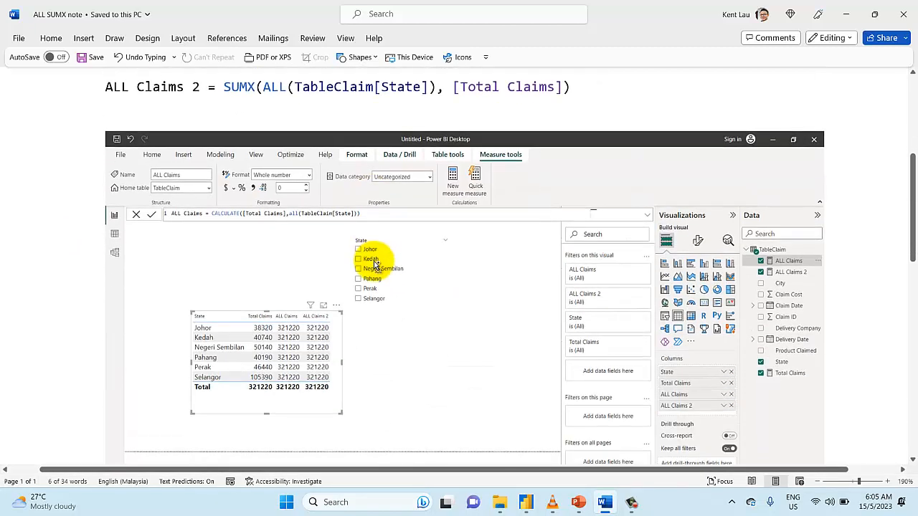
scroll(376, 264, down, 1)
scroll(365, 256, up, 5)
click(310, 155)
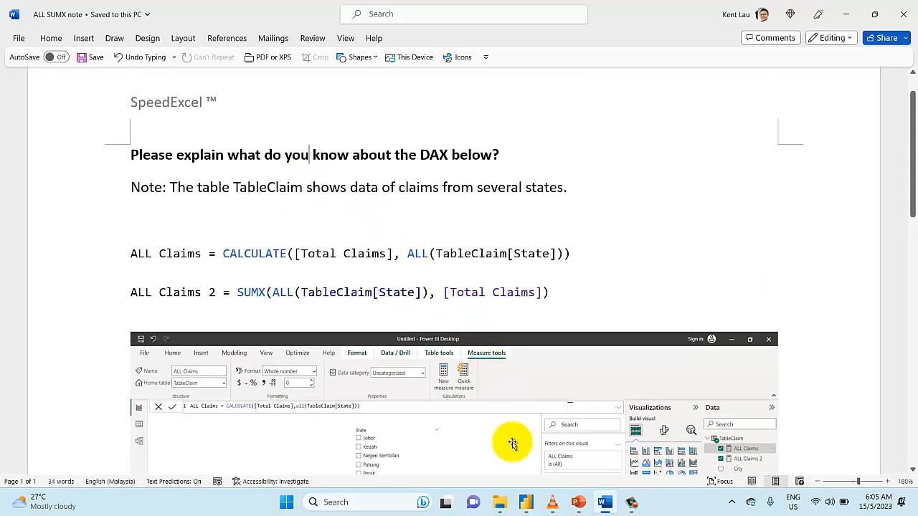
mouse_move(527, 500)
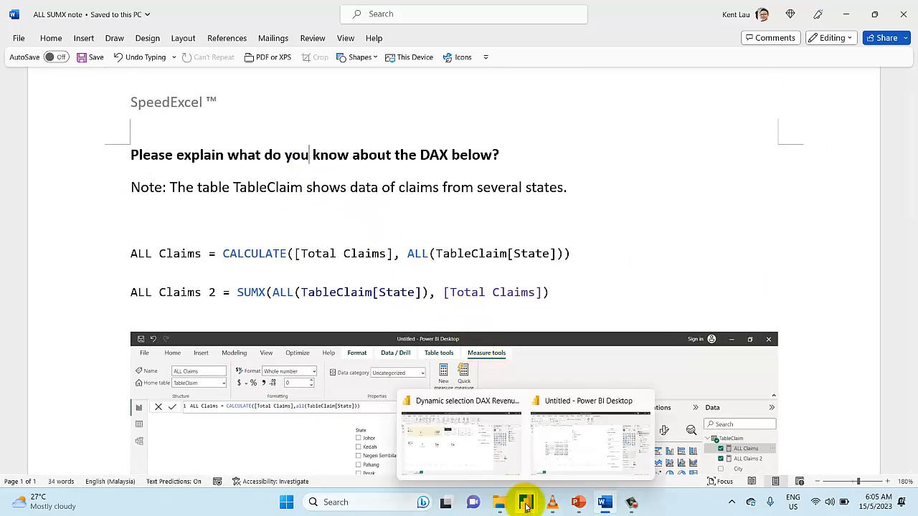
click(575, 454)
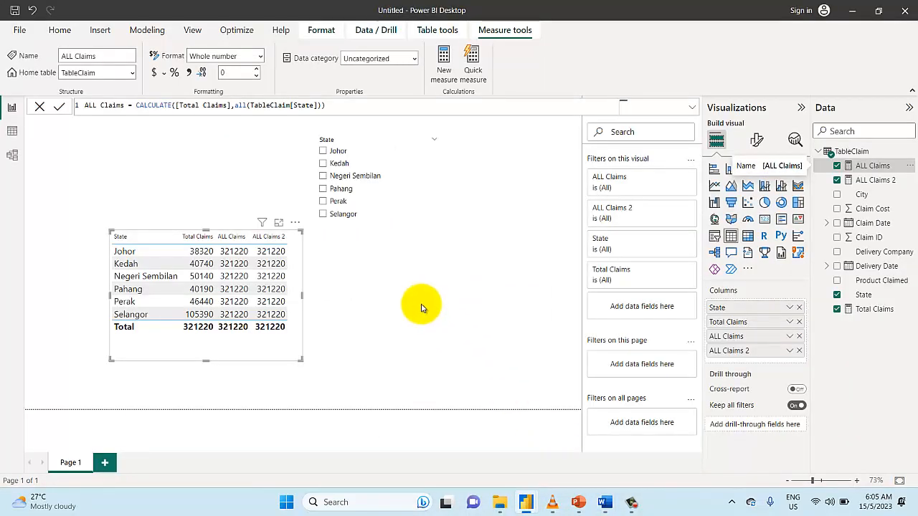
Examine the claims-by-state table visual and the TableClaim data rows, ending back on the report page.
click(296, 346)
click(292, 346)
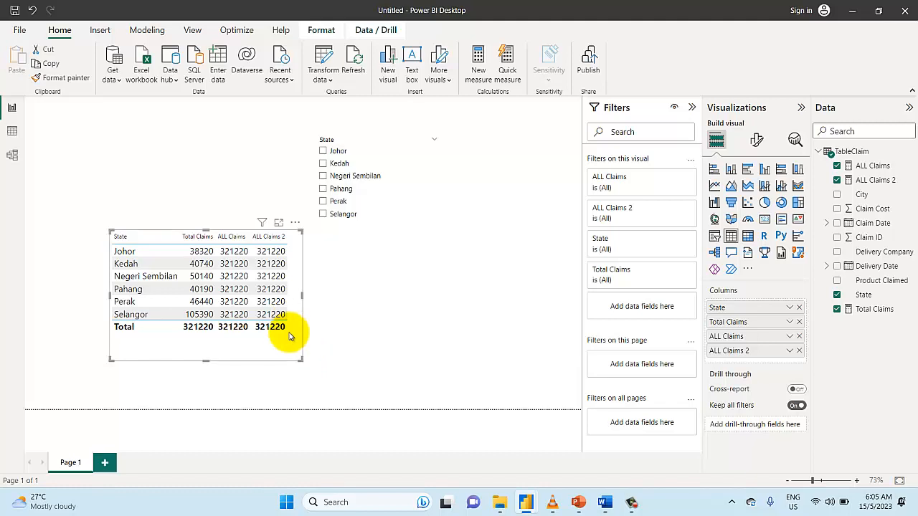
click(868, 153)
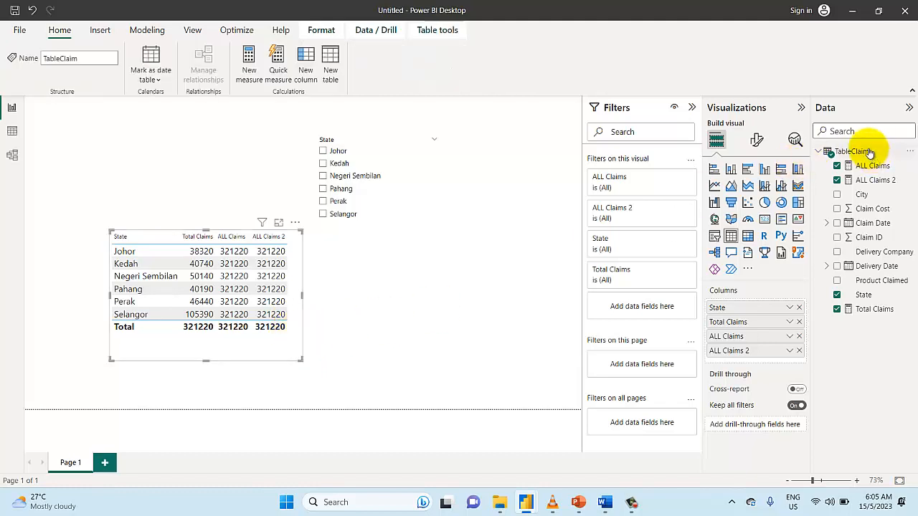
click(11, 130)
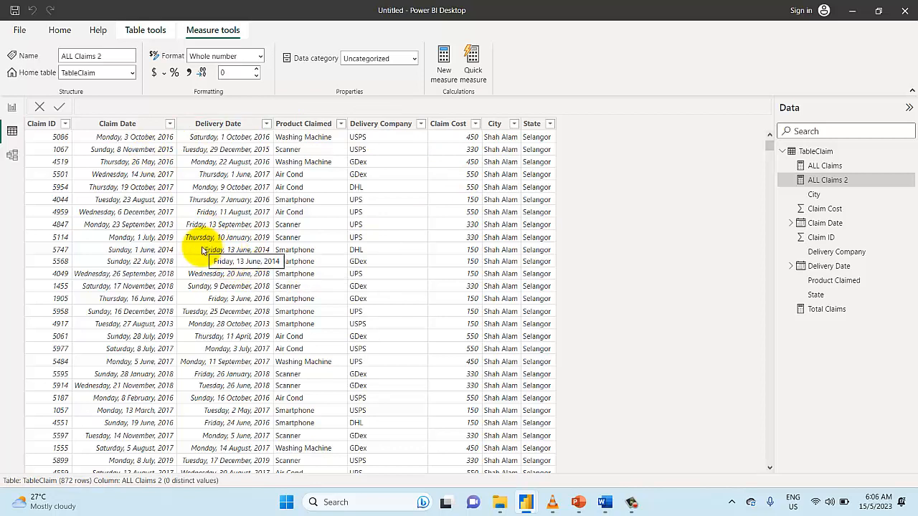
click(12, 114)
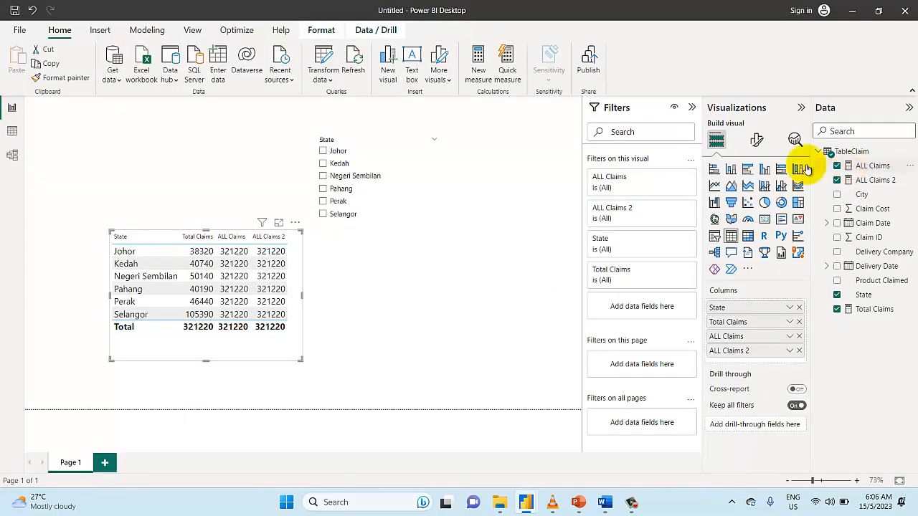
Create a new measure named Total Claim 2 in TableClaim.
click(527, 297)
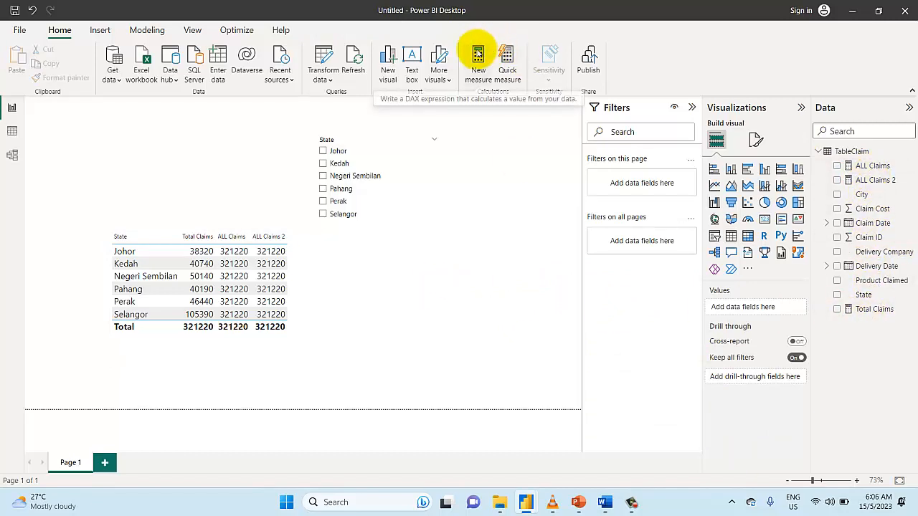
click(478, 54)
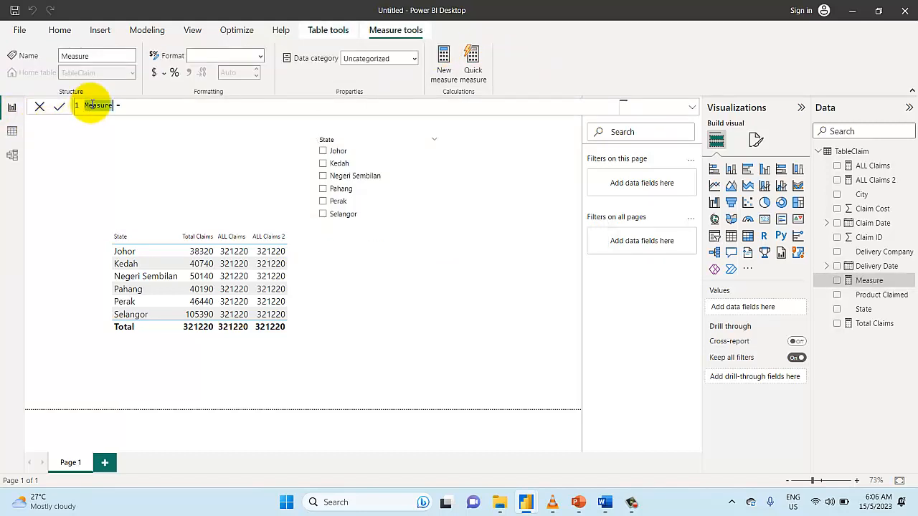
text(Total Claim 2)
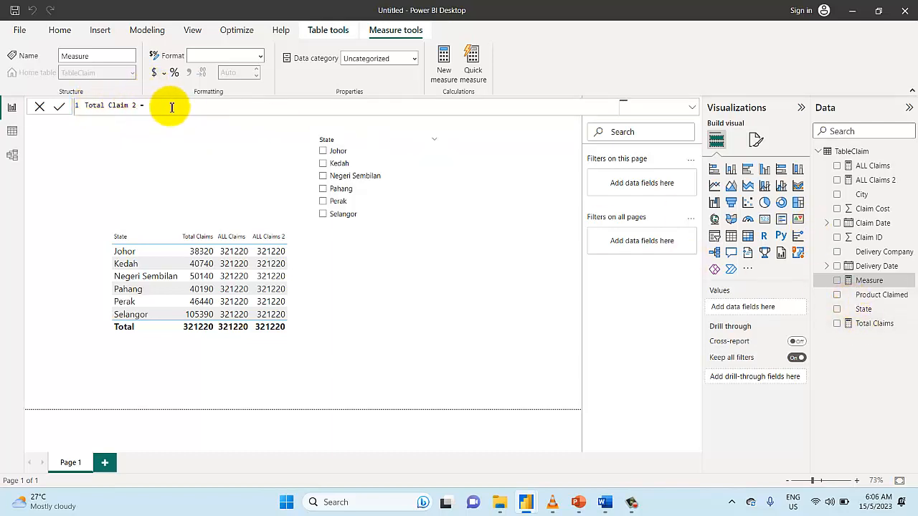
Define the Total Claim 2 measure as SUM(TableClaim[Claim Cost]) and commit the formula.
text(SUM()
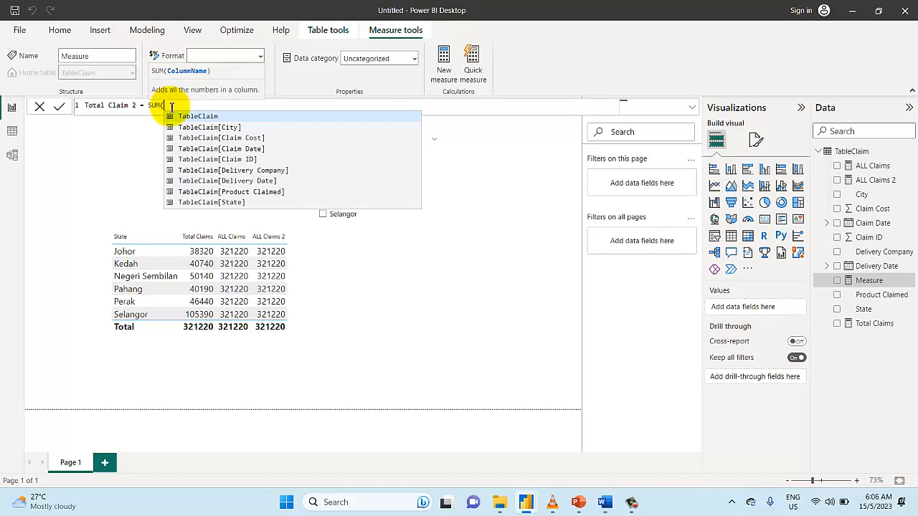
key(Down)
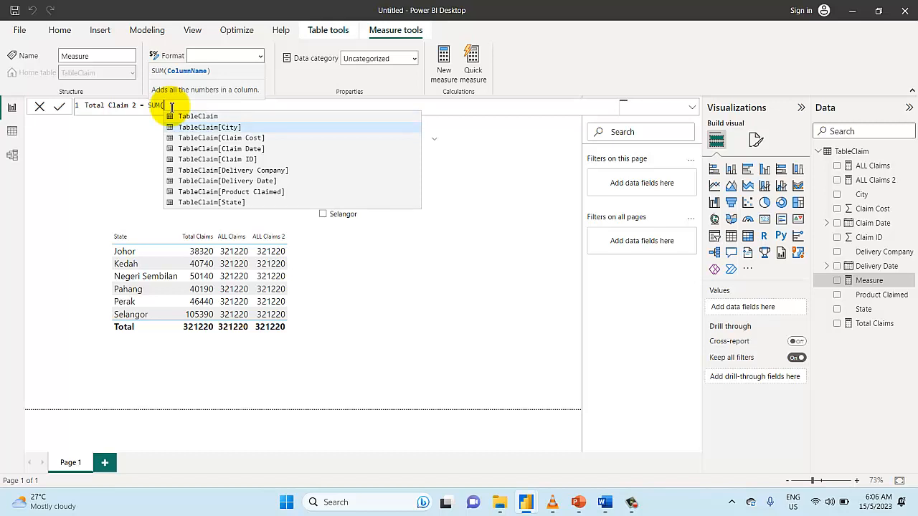
key(Down)
key(Down)
key(Down)
key(Down)
key(Down)
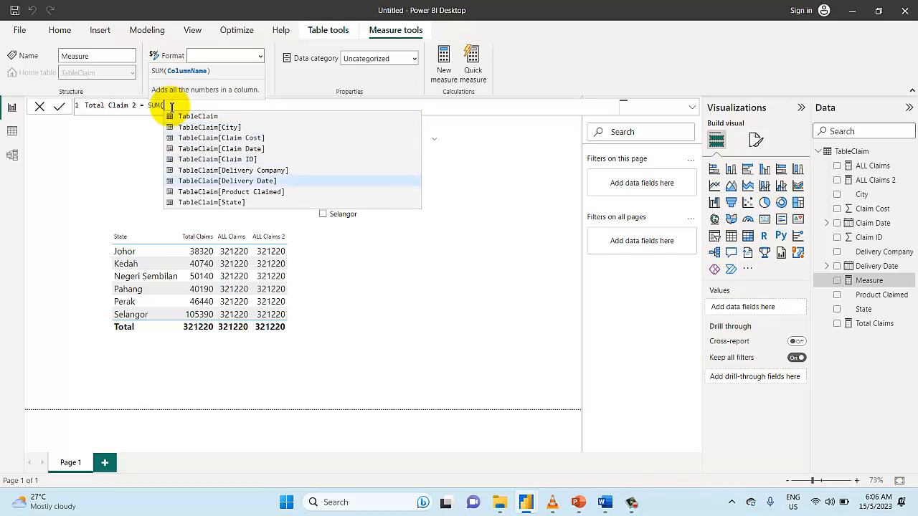
key(Up)
key(Up)
key(Up)
key(Up)
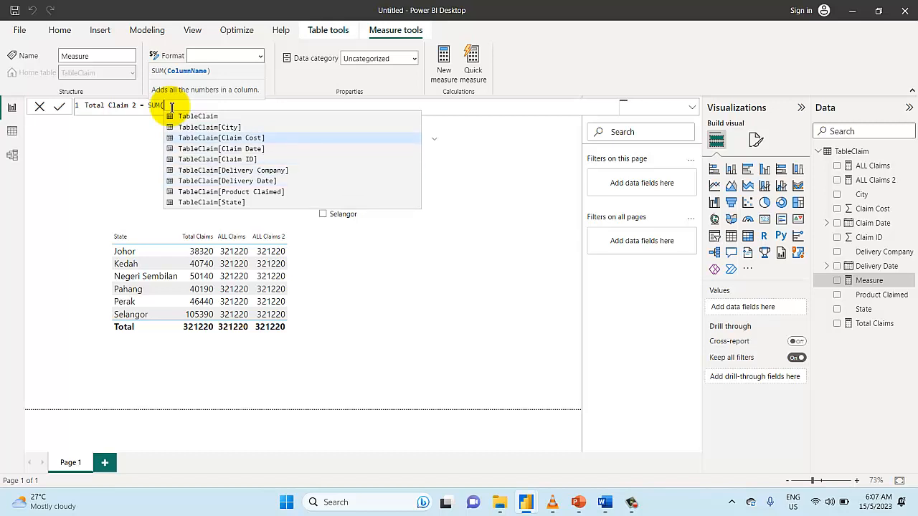
key(Tab)
text())
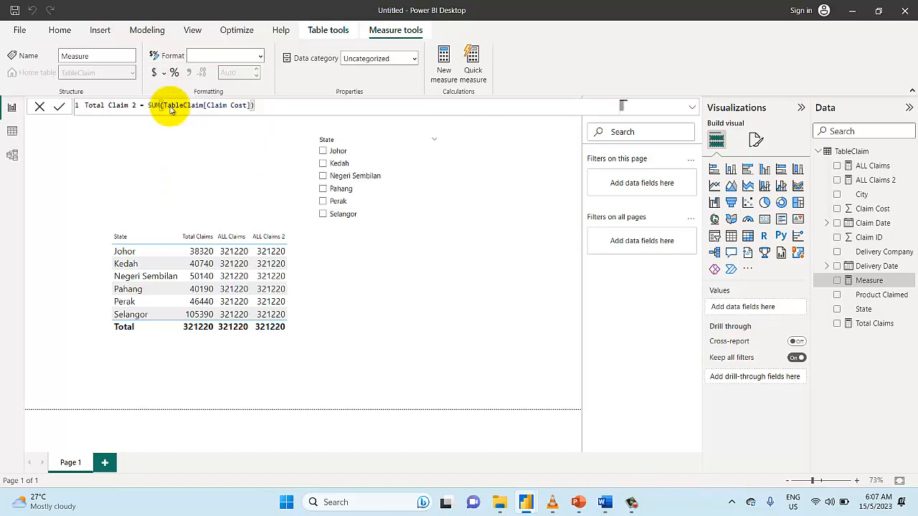
key(Return)
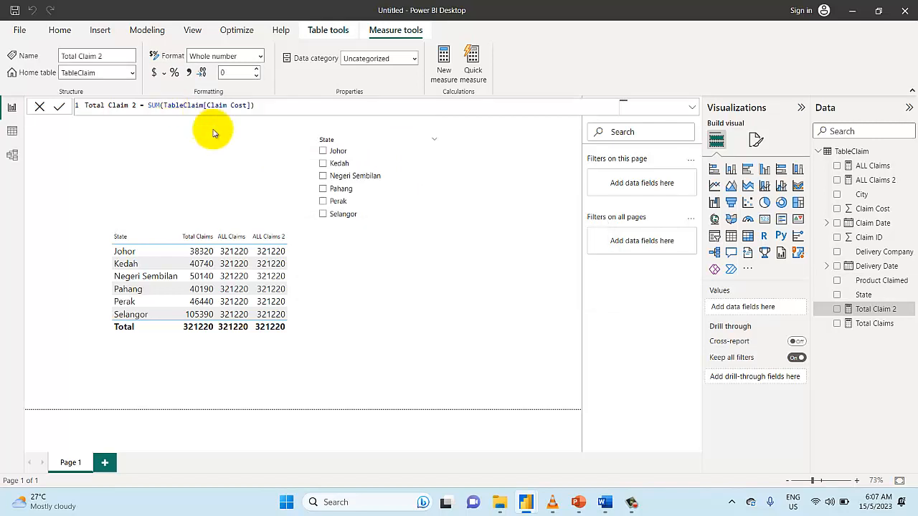
Insert an empty table visual on Page 1 and place it beneath the State slicer.
click(382, 278)
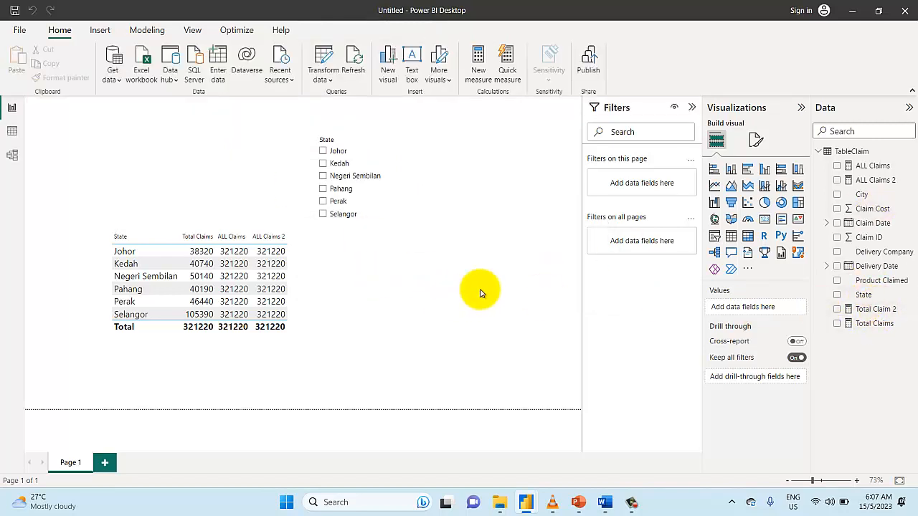
click(731, 244)
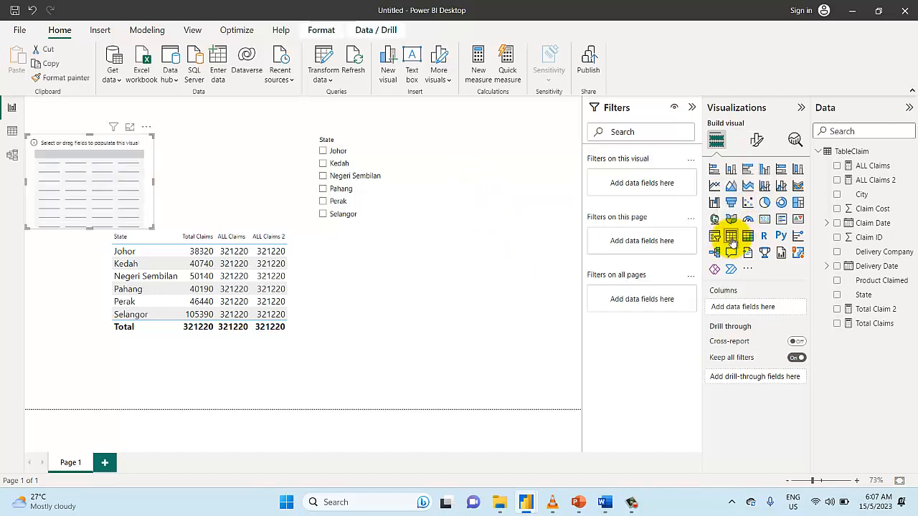
drag(64, 182, 379, 286)
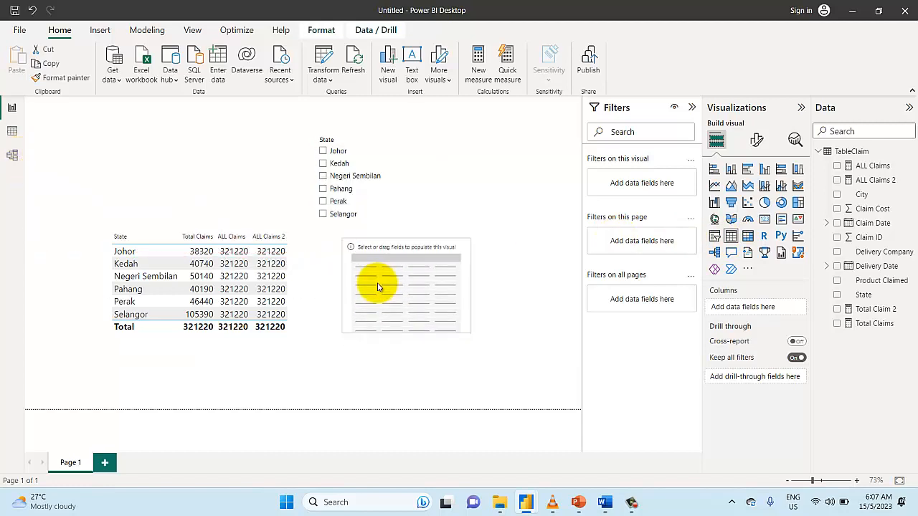
Add a second report page and build a table visual there showing State and the Total Claim 2 measure.
click(106, 465)
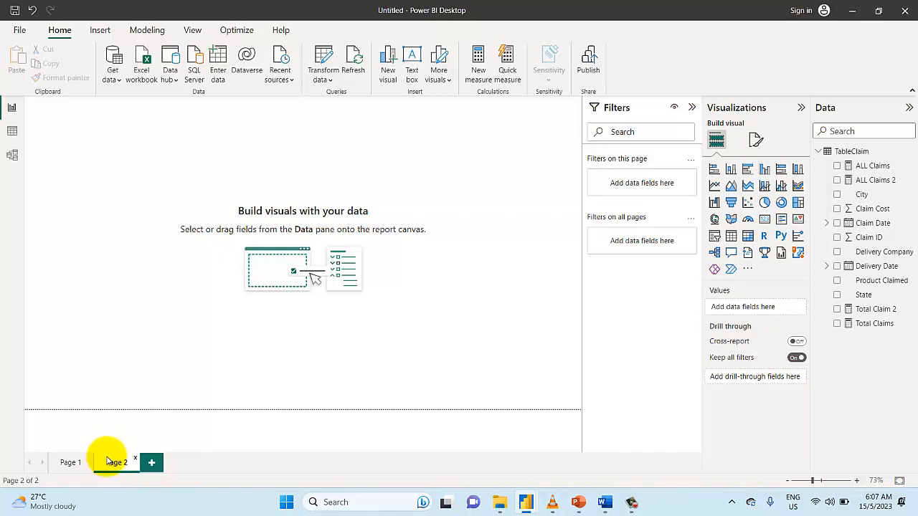
click(733, 242)
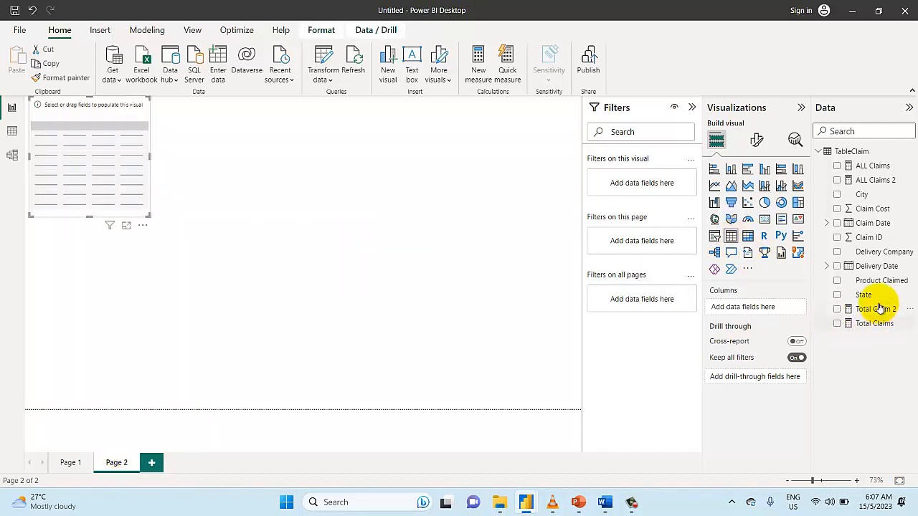
drag(876, 309, 266, 263)
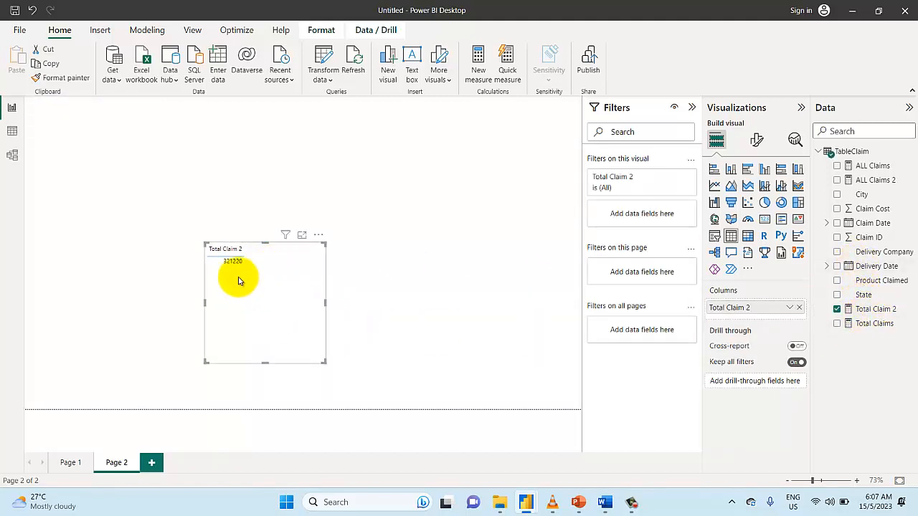
drag(243, 289, 244, 268)
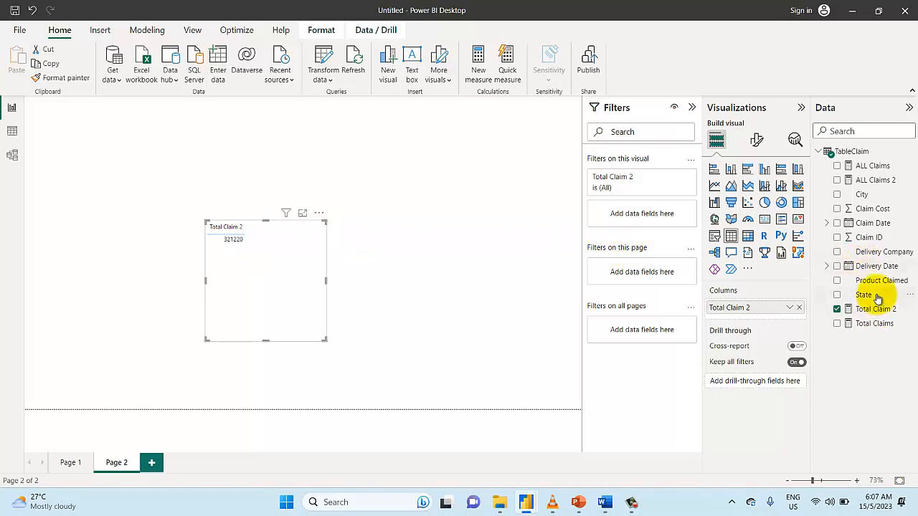
drag(877, 298, 786, 309)
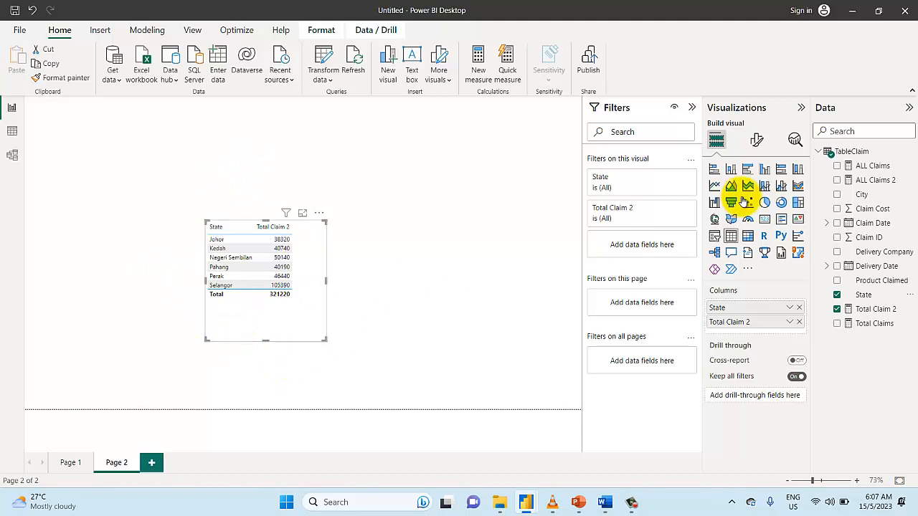
Set the font size of the new table's values to 15 and move the visual slightly lower on the page.
click(758, 143)
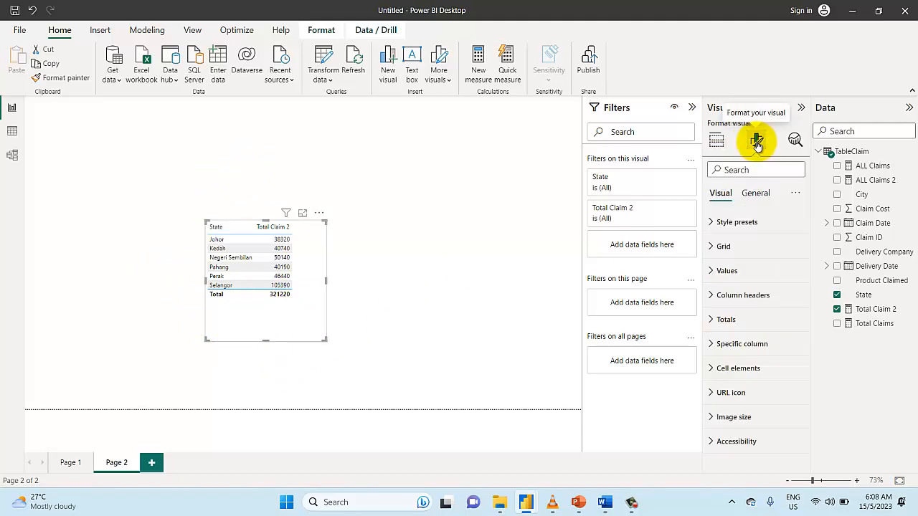
click(758, 272)
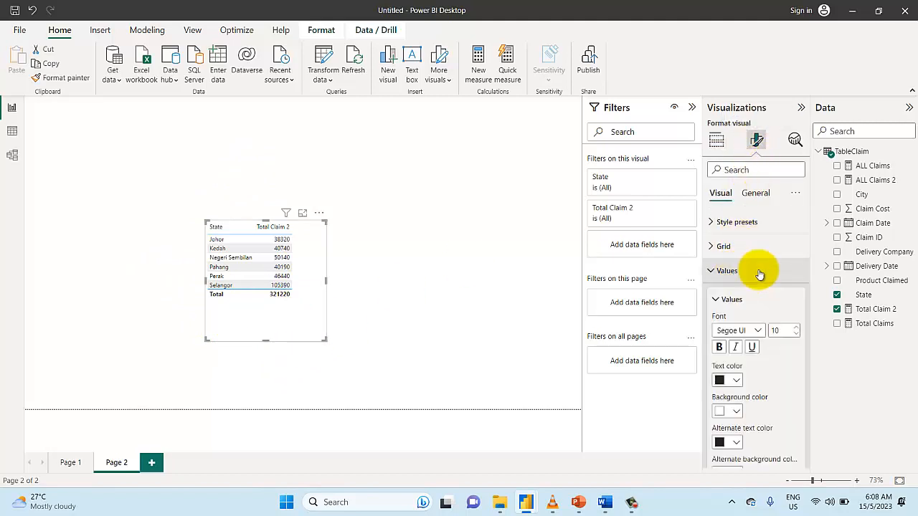
click(798, 327)
click(797, 327)
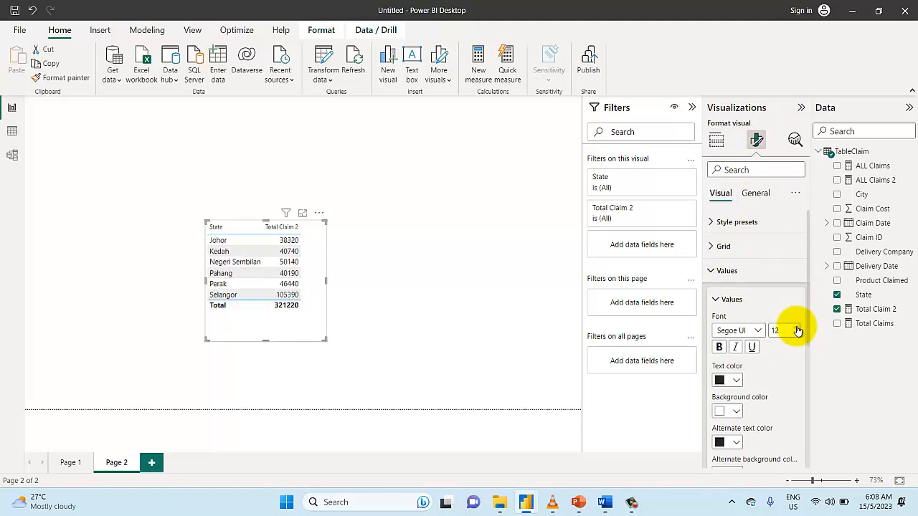
click(798, 327)
click(797, 327)
click(797, 328)
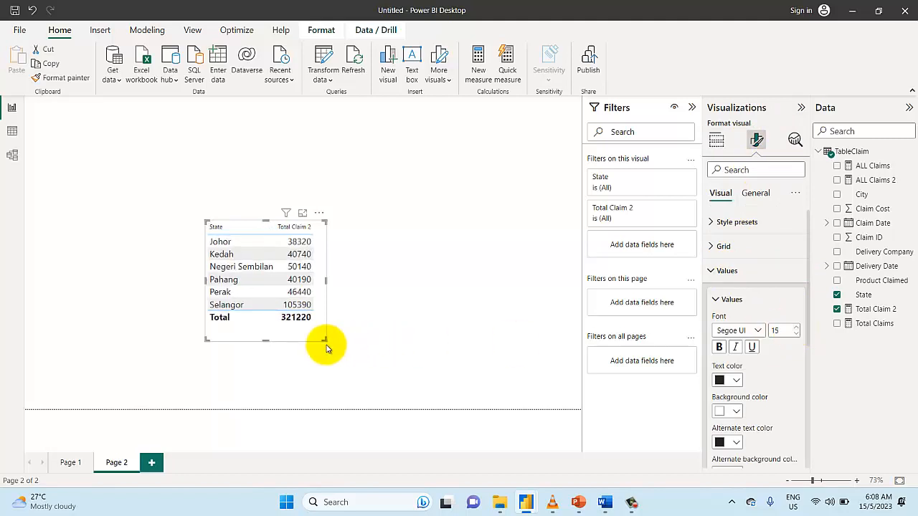
drag(313, 340, 313, 359)
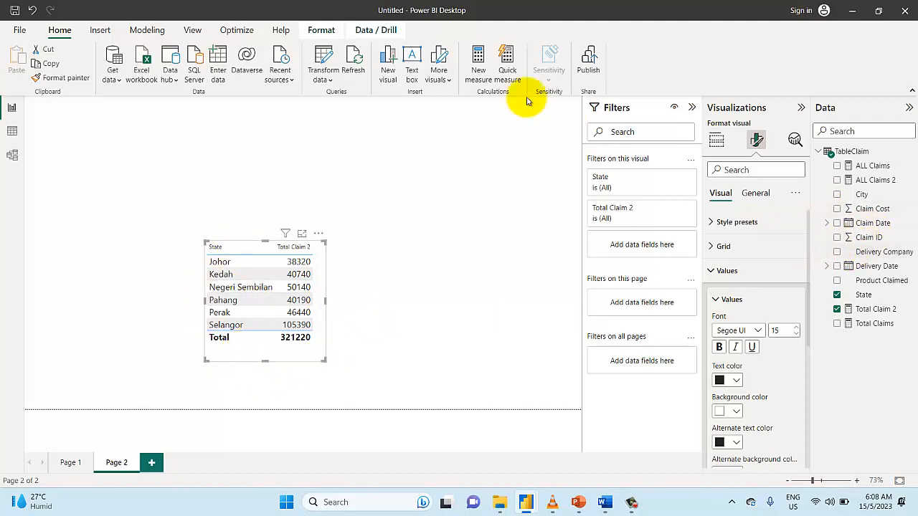
Create a new measure named ALL Claims 3 that starts with CALCULATE and takes [Total Claim 2] as its expression.
click(482, 59)
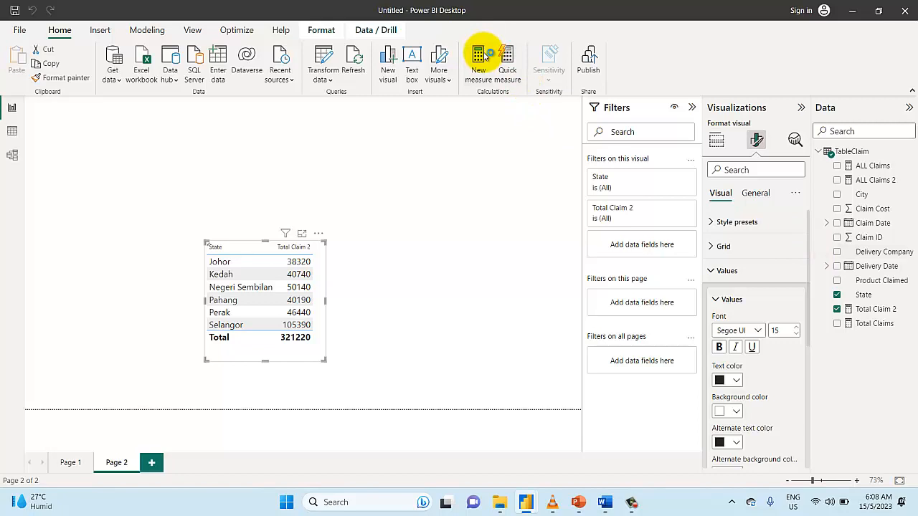
double_click(97, 106)
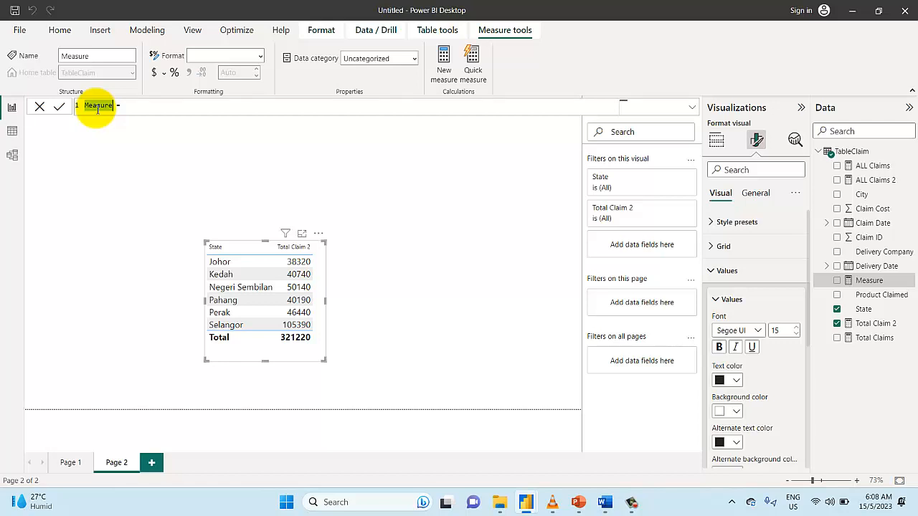
text(ALL Claims 3)
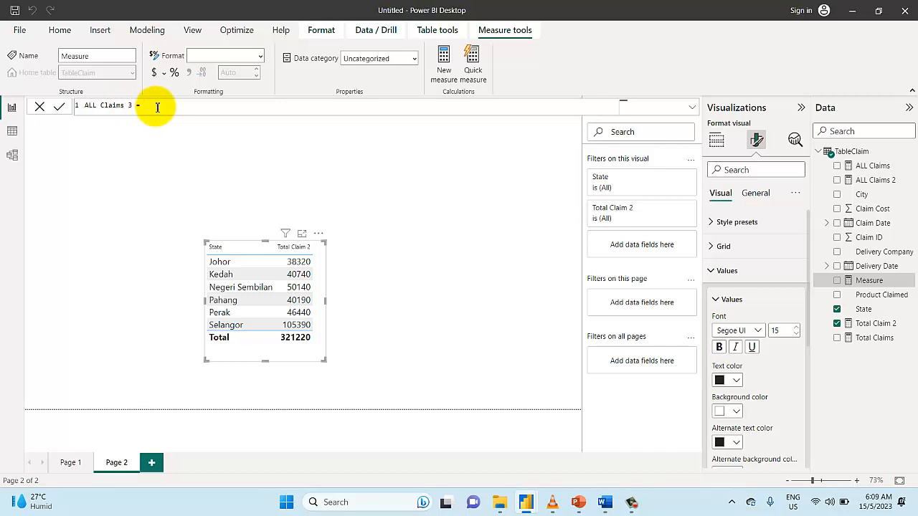
text( = C)
key(Tab)
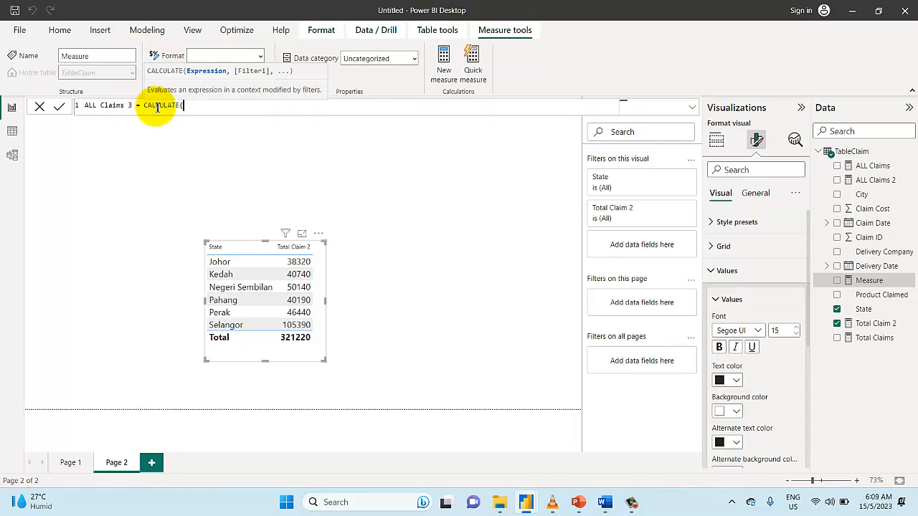
key(shift+Return)
text([)
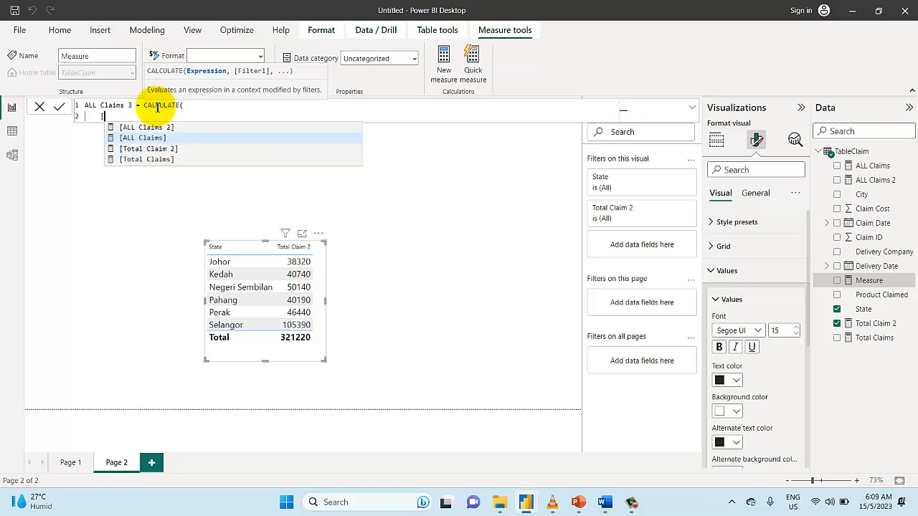
text(T)
key(Tab)
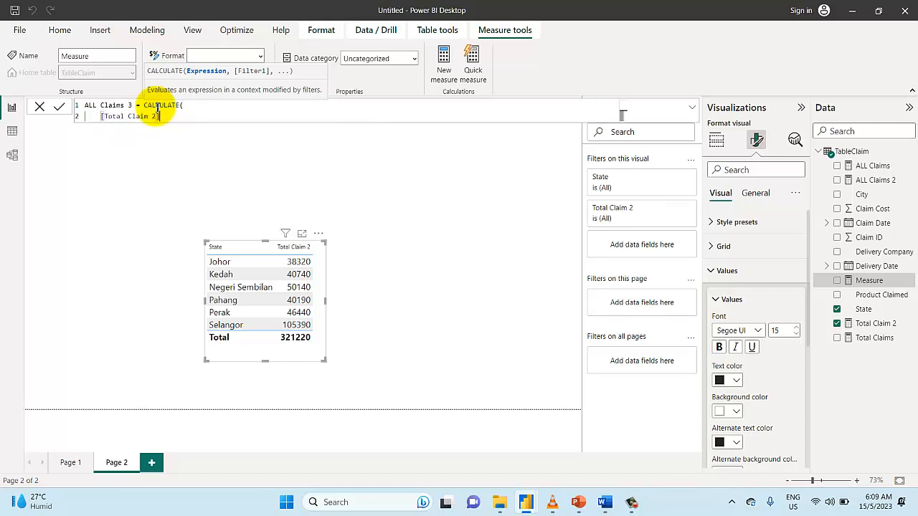
text(, )
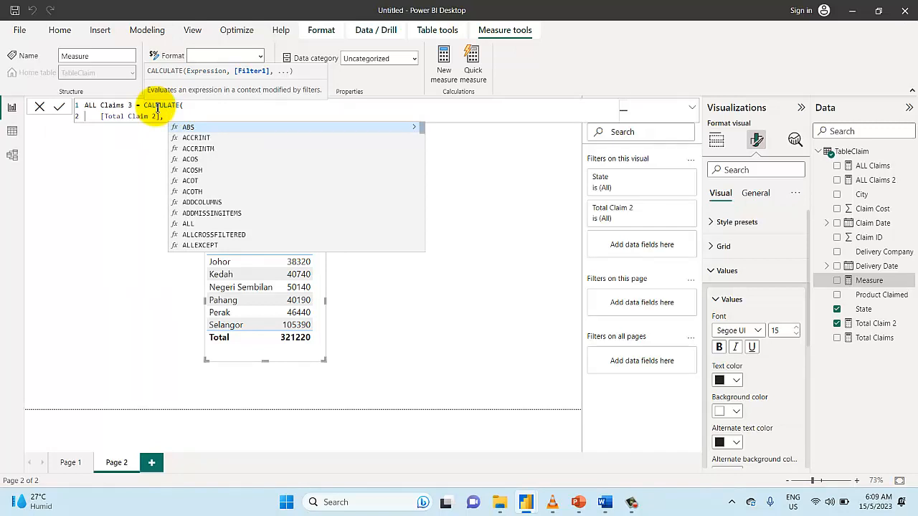
Complete the ALL Claims 3 formula with ALL(TableClaim[Claim Cost]) as the filter argument and commit the measure.
text(ALL()
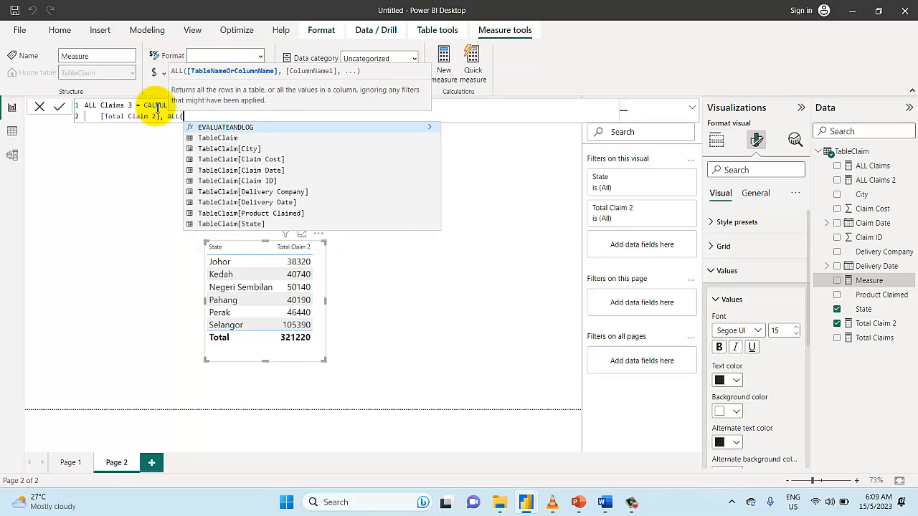
key(Down)
key(Down)
key(Down)
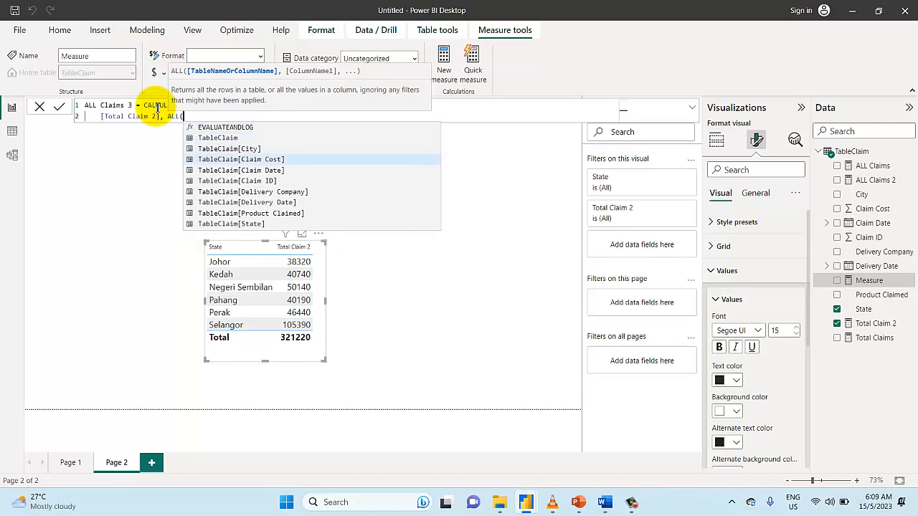
key(BackSpace)
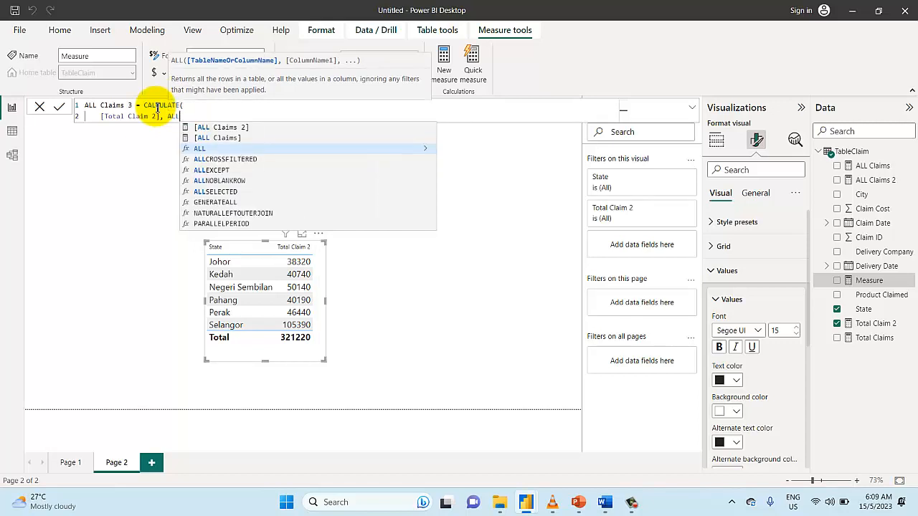
text(()
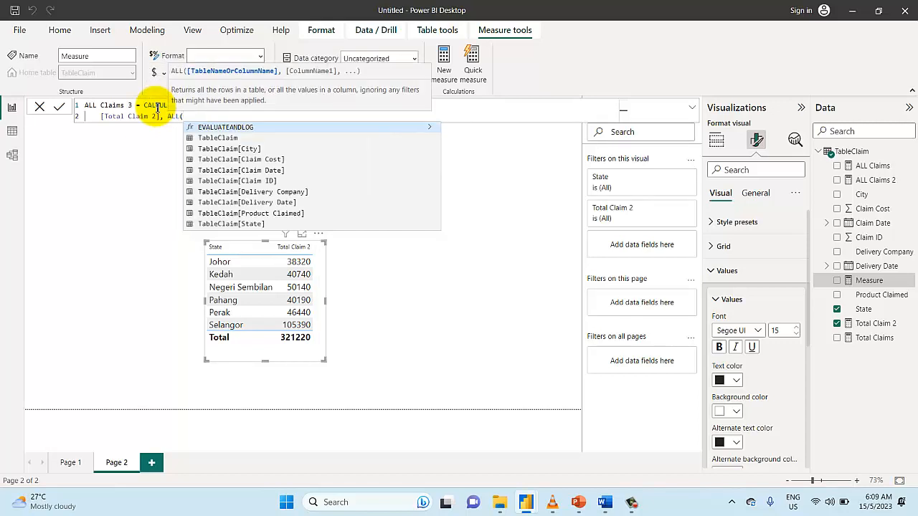
key(Down)
key(Down)
key(Down)
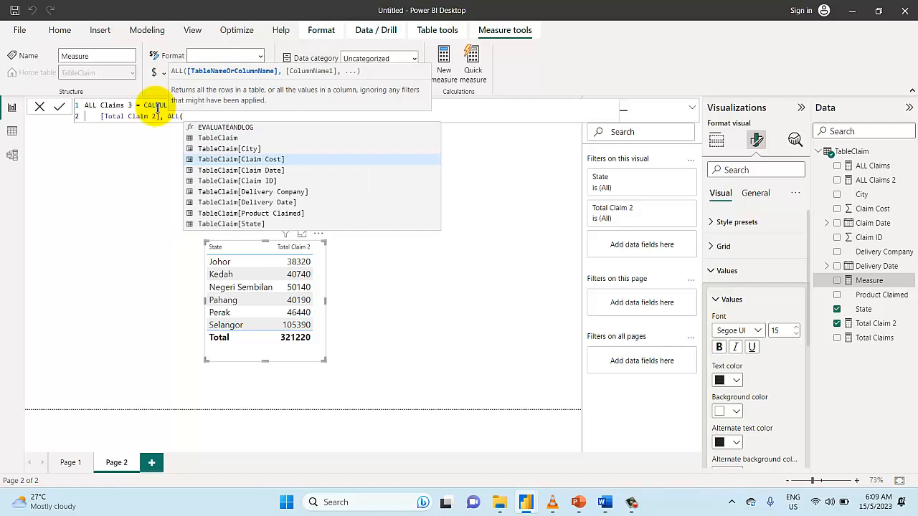
key(Tab)
text())
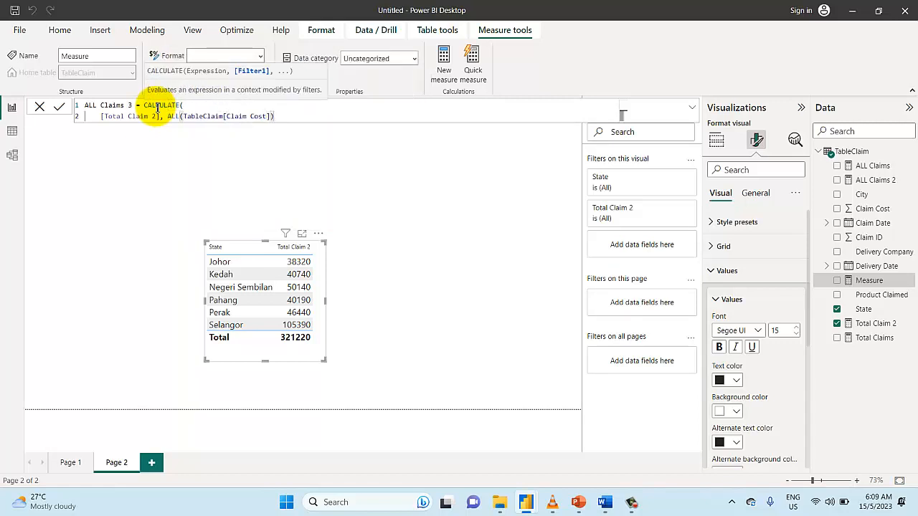
text())
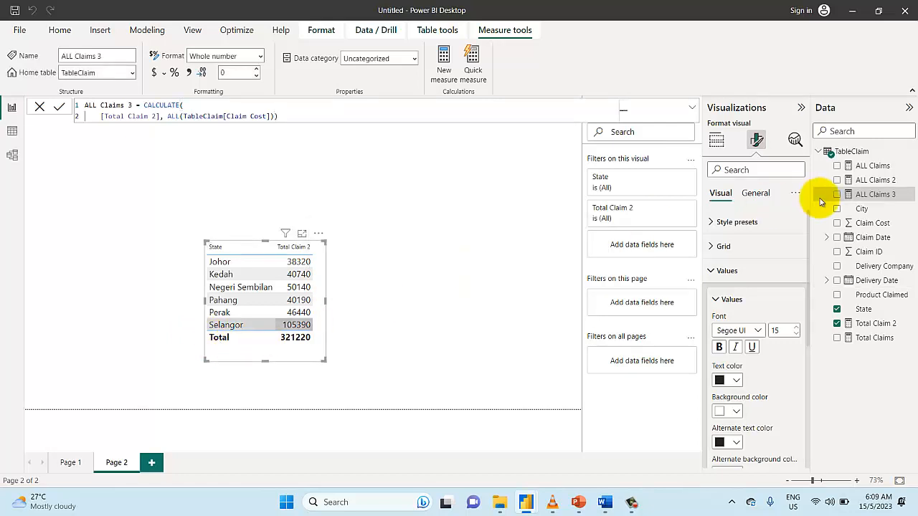
Add the ALL Claims 3 measure to the state table and widen the visual to fit the extra column.
drag(882, 198, 330, 304)
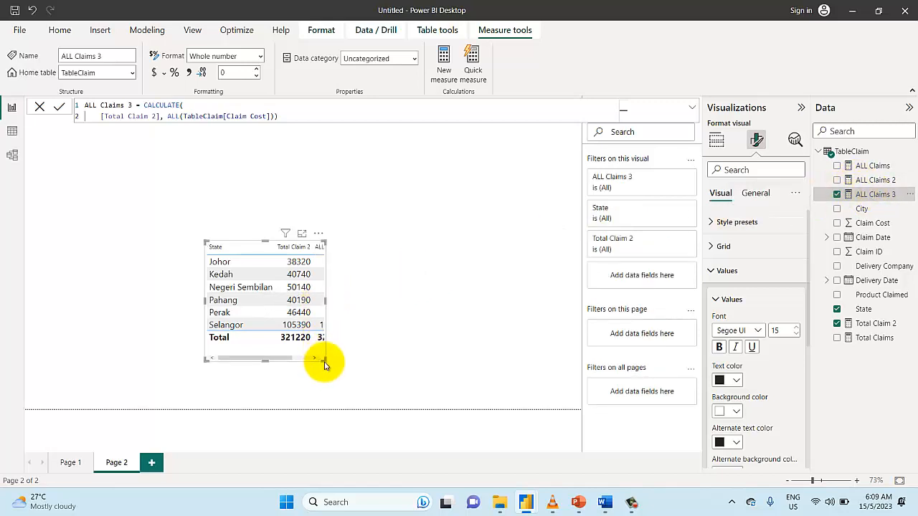
drag(322, 361, 384, 360)
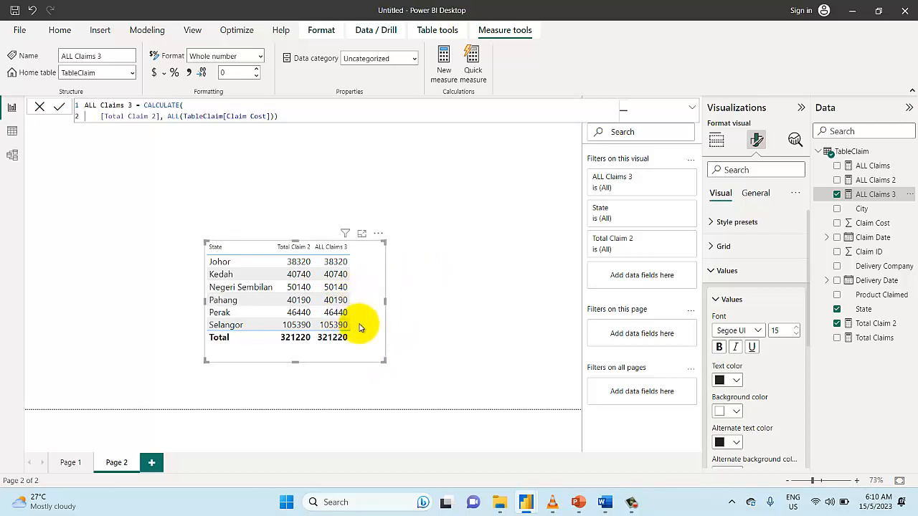
Replace the Claim Cost column inside ALL with TableClaim[State] in the ALL Claims 3 formula and commit it.
click(271, 116)
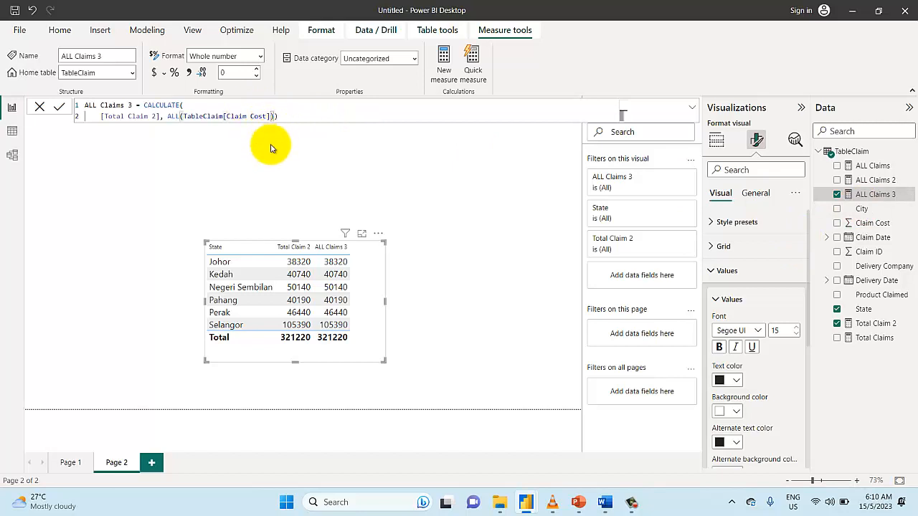
key(BackSpace)
key(BackSpace)
key(BackSpace)
key(BackSpace)
key(BackSpace)
key(BackSpace)
key(BackSpace)
key(BackSpace)
key(BackSpace)
key(BackSpace)
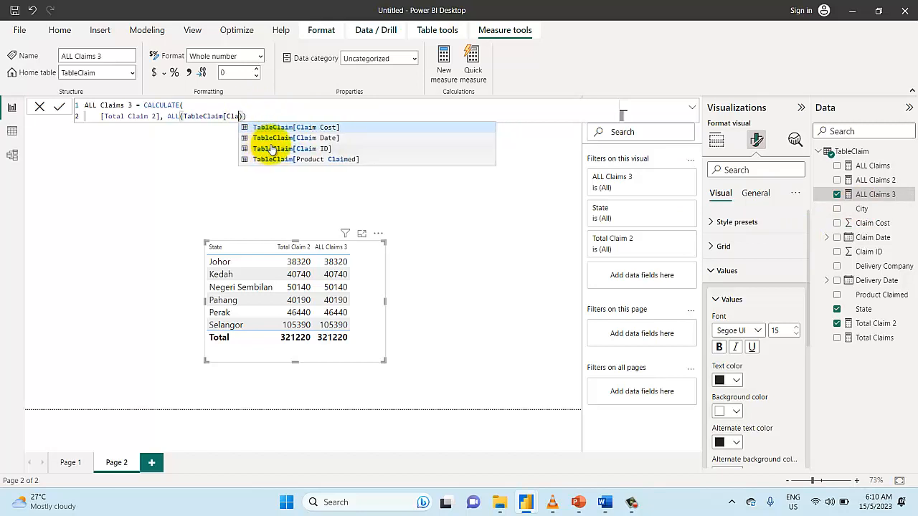
key(BackSpace)
text(S)
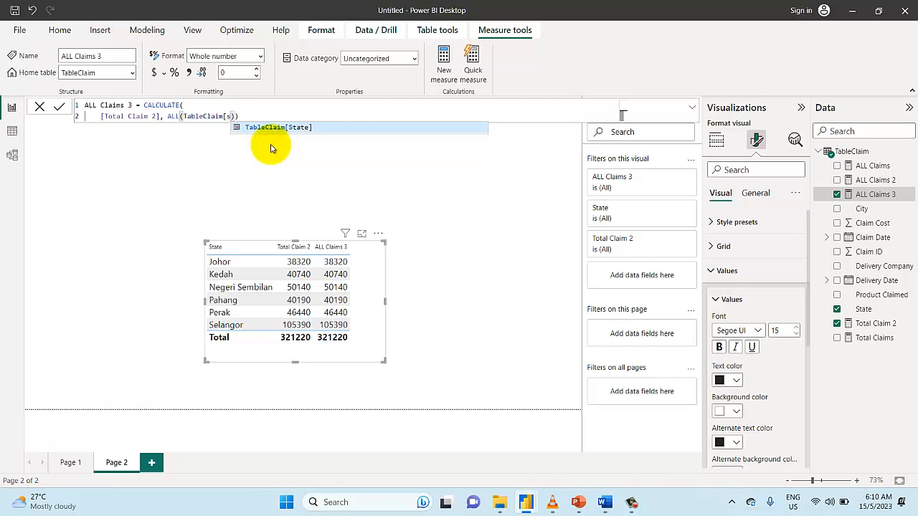
key(Tab)
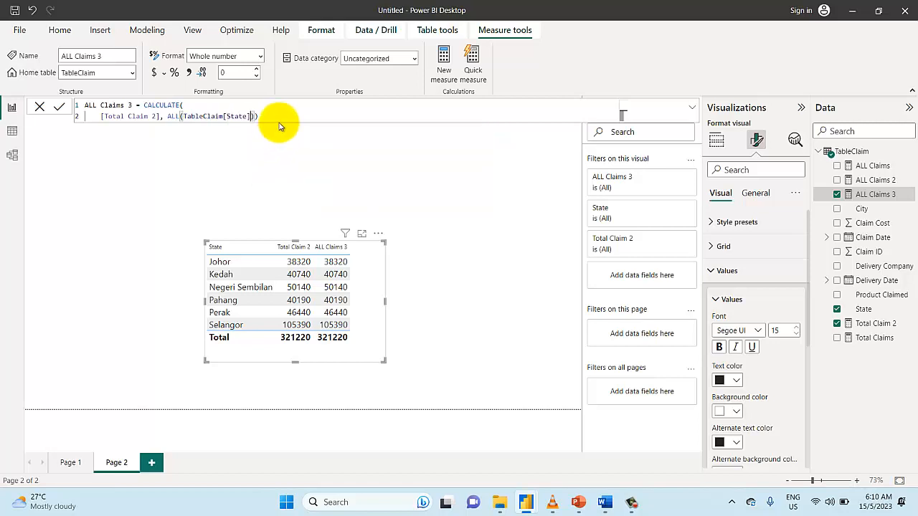
click(282, 117)
key(Return)
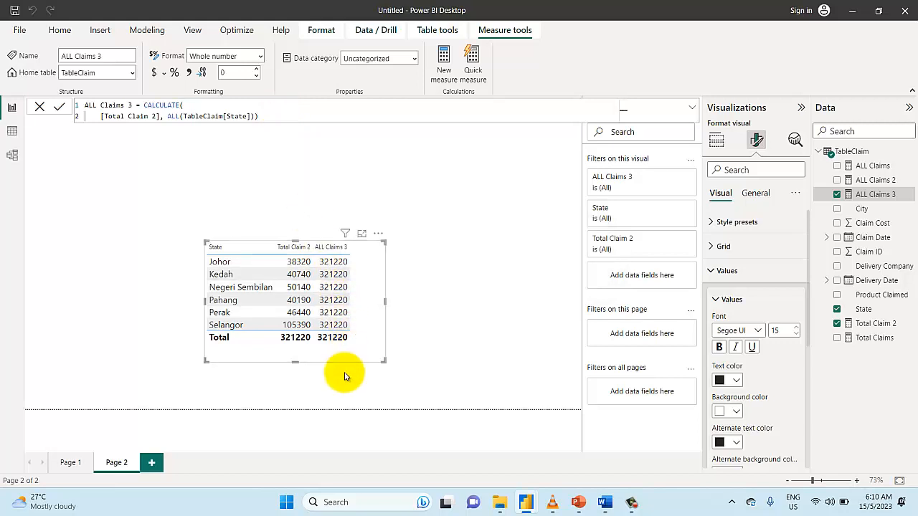
click(444, 59)
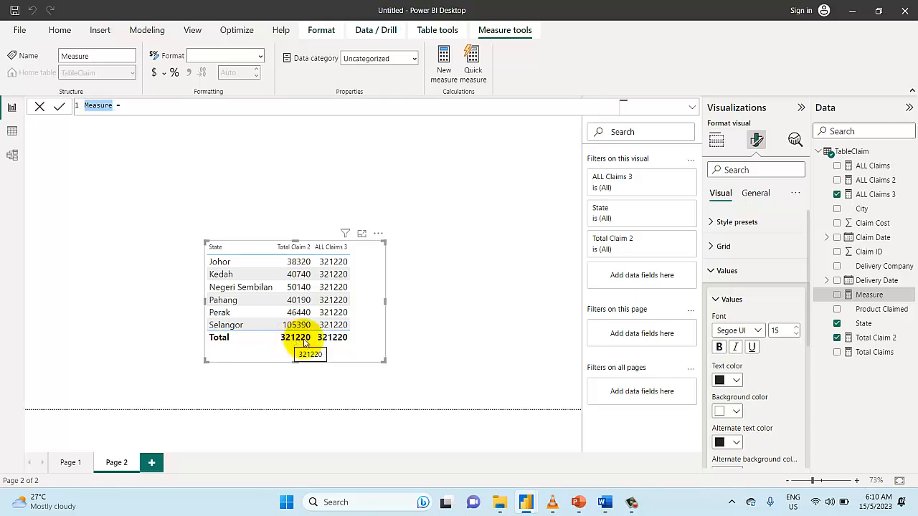
mouse_move(607, 503)
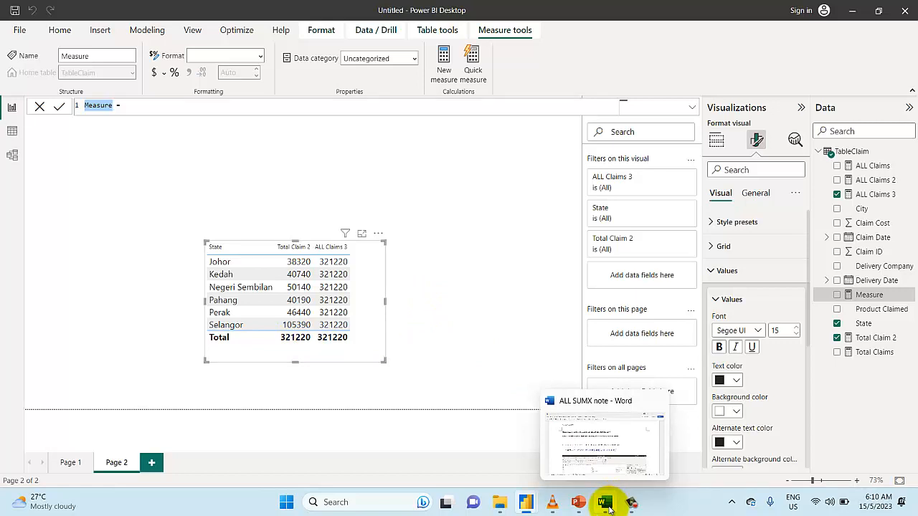
click(489, 289)
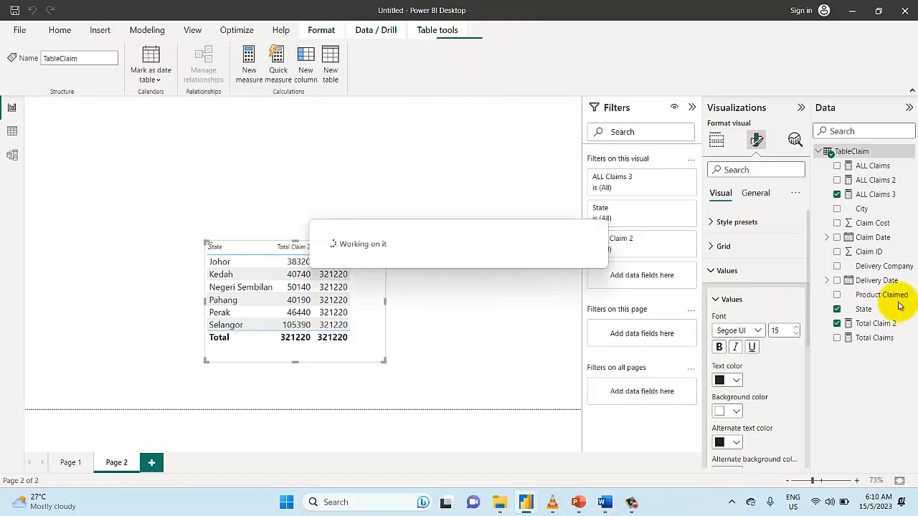
Add a slicer for the State field above the claims table, then make it taller and shift it slightly right.
click(717, 140)
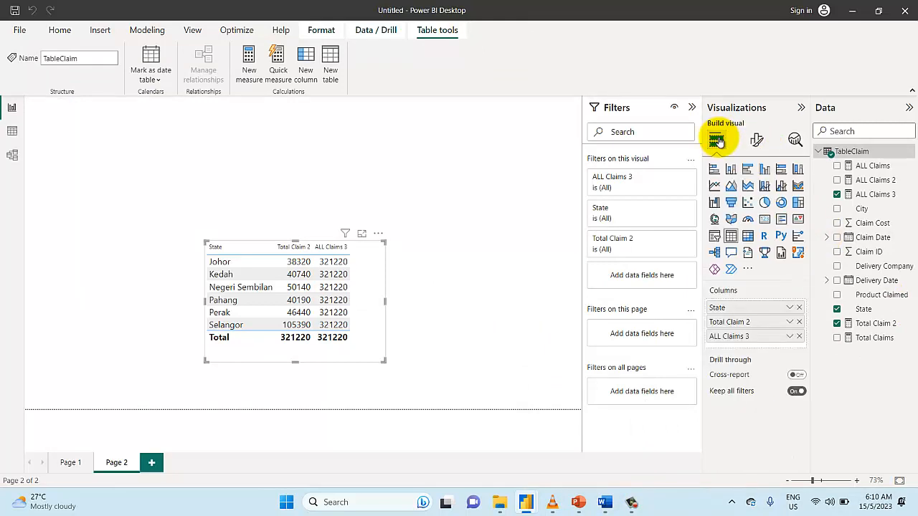
click(509, 179)
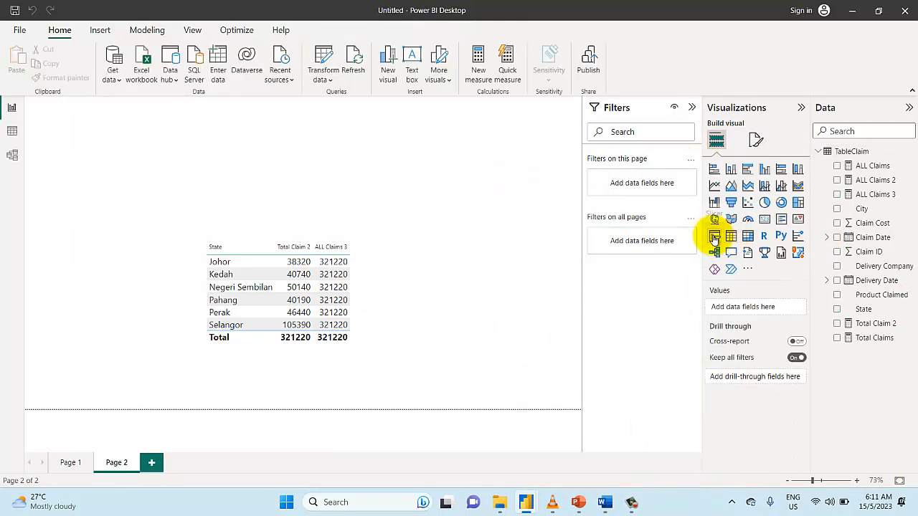
click(715, 237)
drag(119, 159, 465, 188)
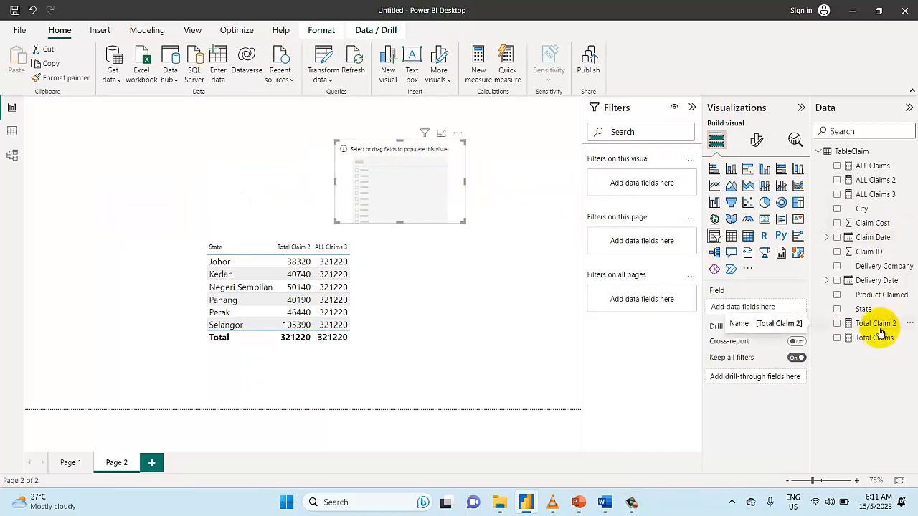
drag(865, 309, 424, 193)
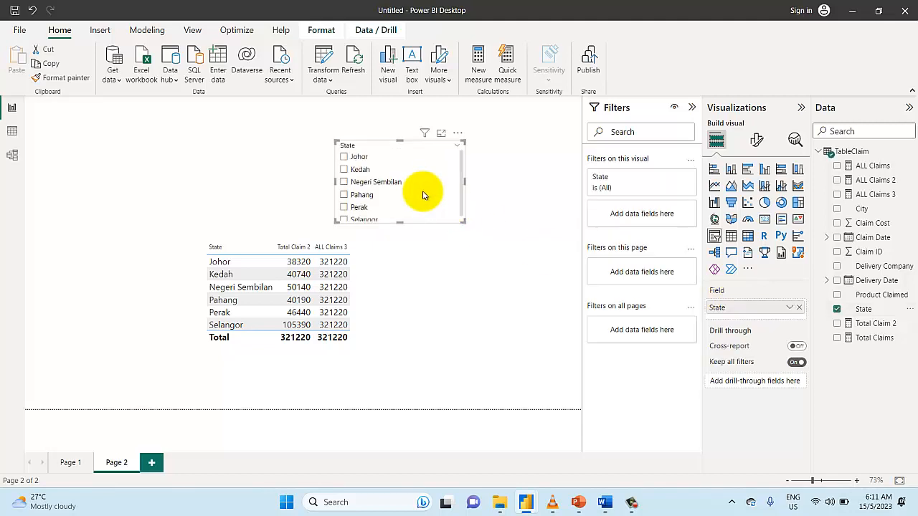
drag(404, 225, 462, 200)
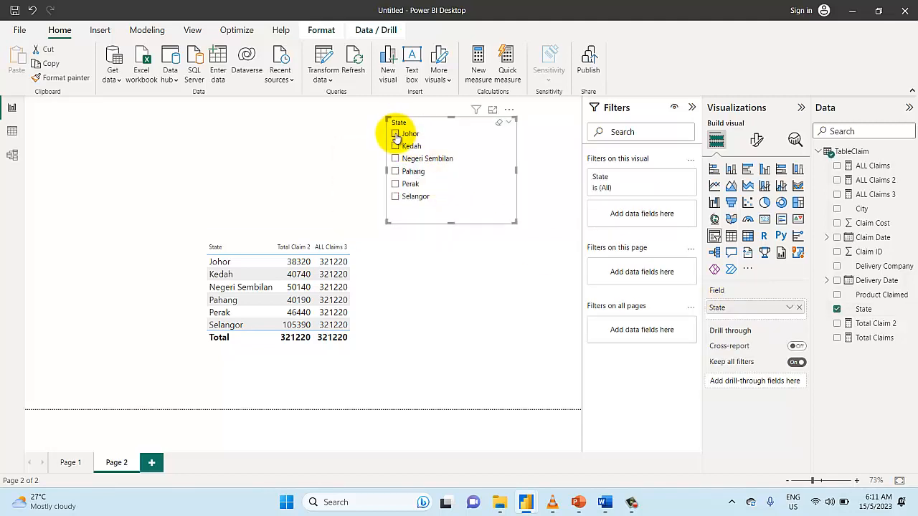
Filter the claims table to Johor, Kedah and Negeri Sembilan with the State slicer.
click(395, 136)
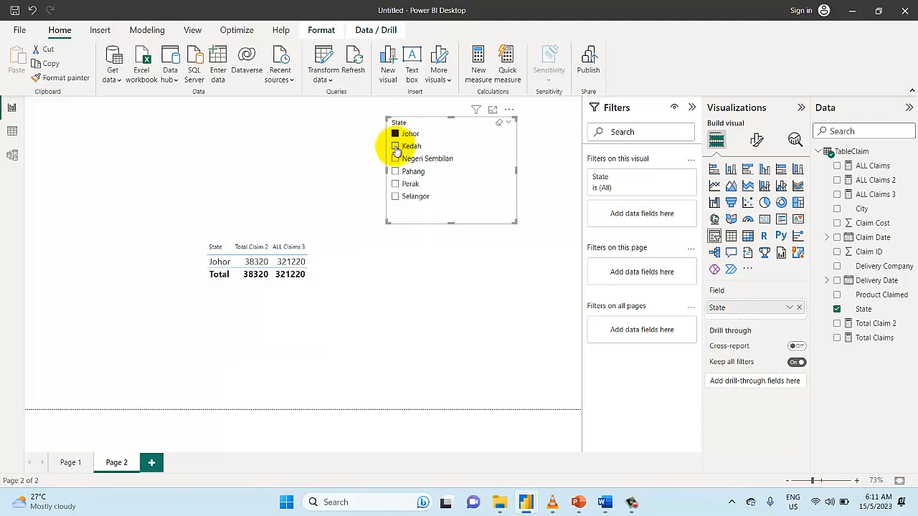
click(395, 147)
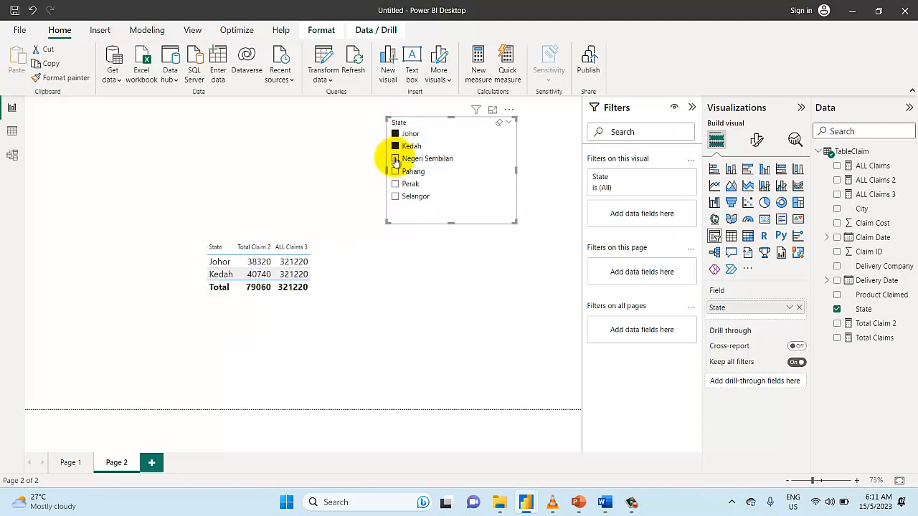
click(395, 159)
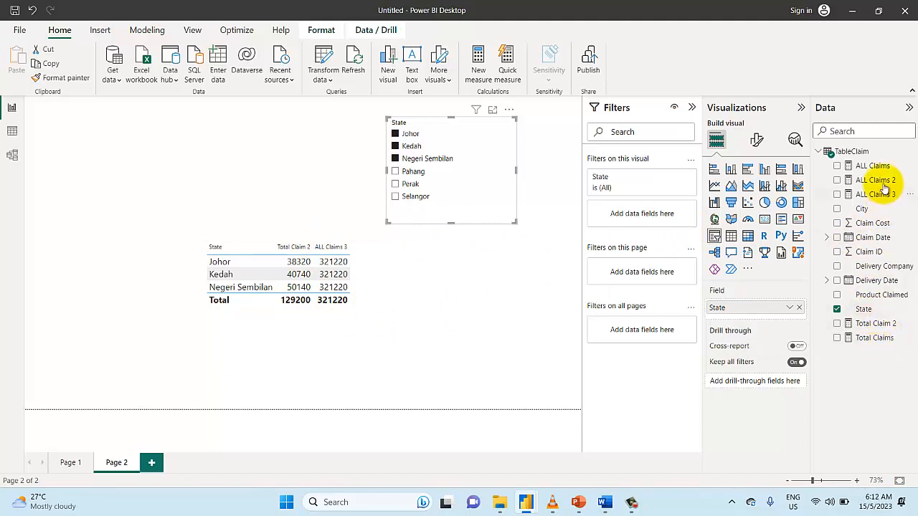
Review the formulas of the Total Claim 2 and ALL Claims 3 measures.
click(875, 323)
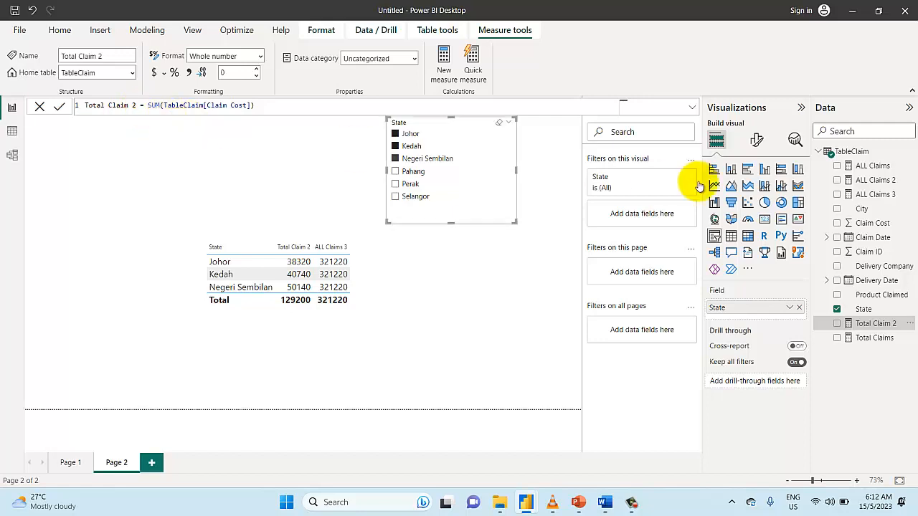
click(873, 197)
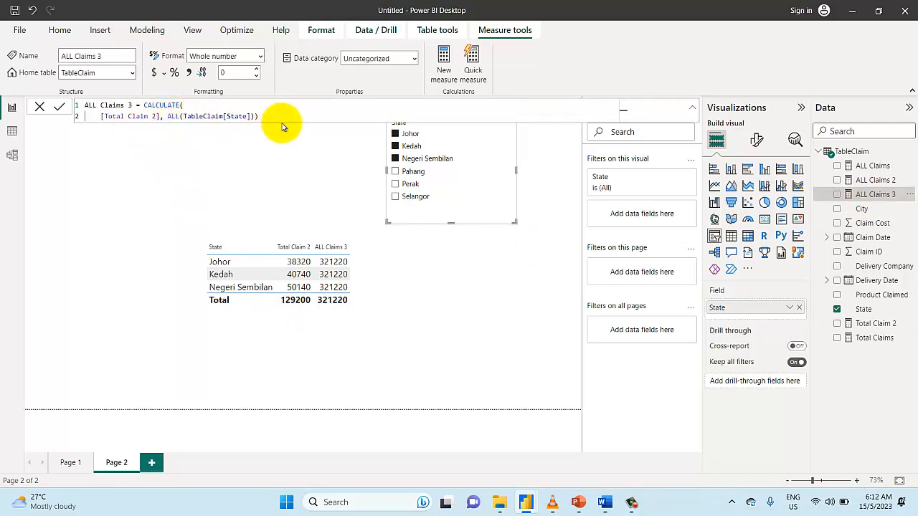
mouse_move(604, 507)
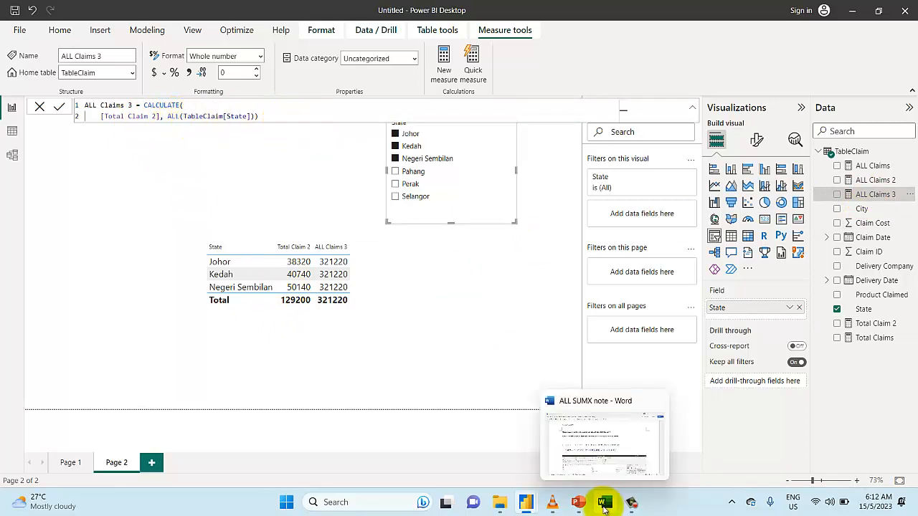
Review the ALL Claims 2 measure's formula on Page 1 and switch to the ALL SUMX note in Word to compare the DAX.
click(70, 462)
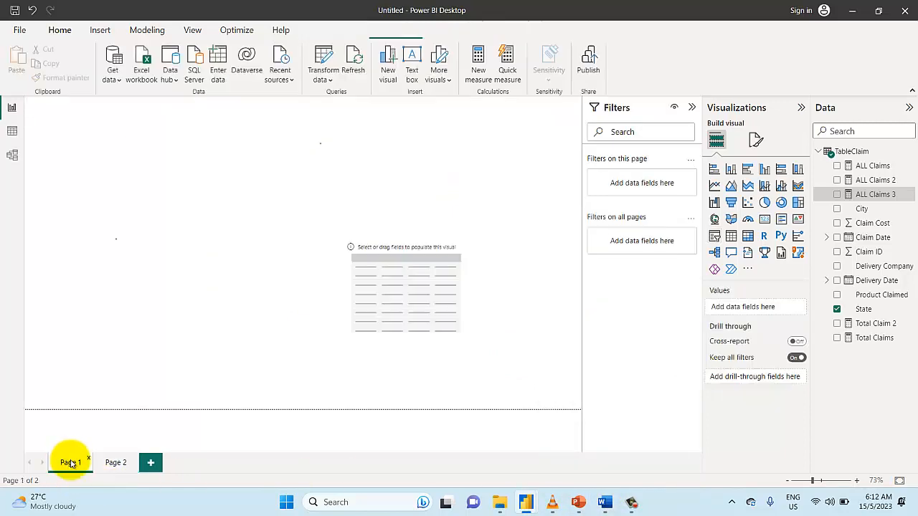
click(868, 181)
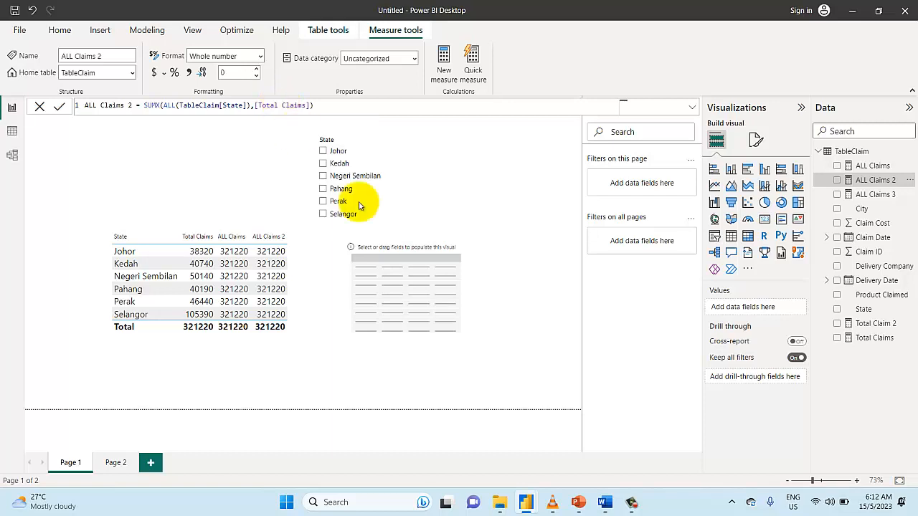
click(605, 505)
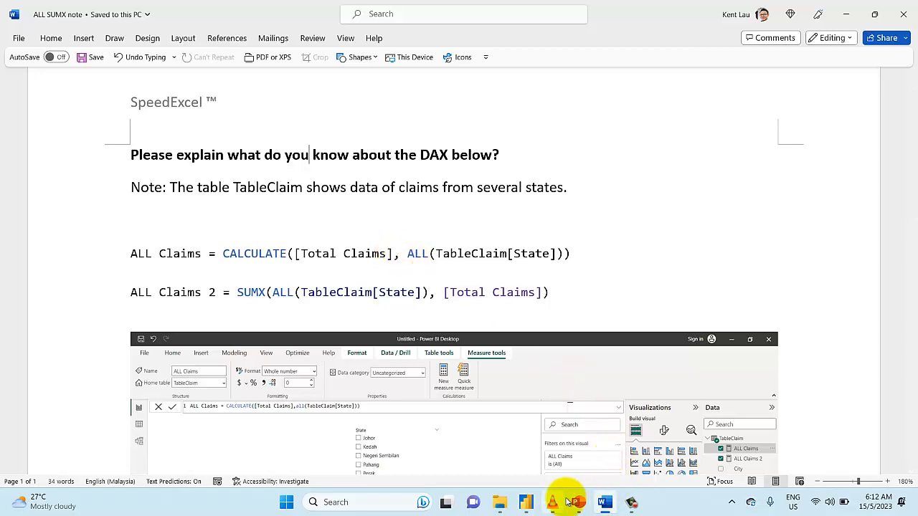
Switch to the Creativewise corporate profile presentation in PowerPoint and present the mission slide full screen from slide 4.
mouse_move(579, 502)
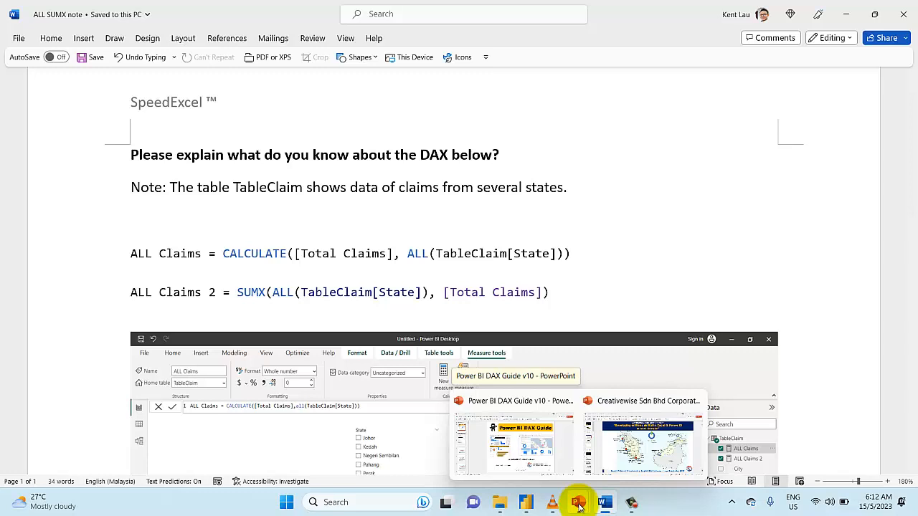
click(623, 441)
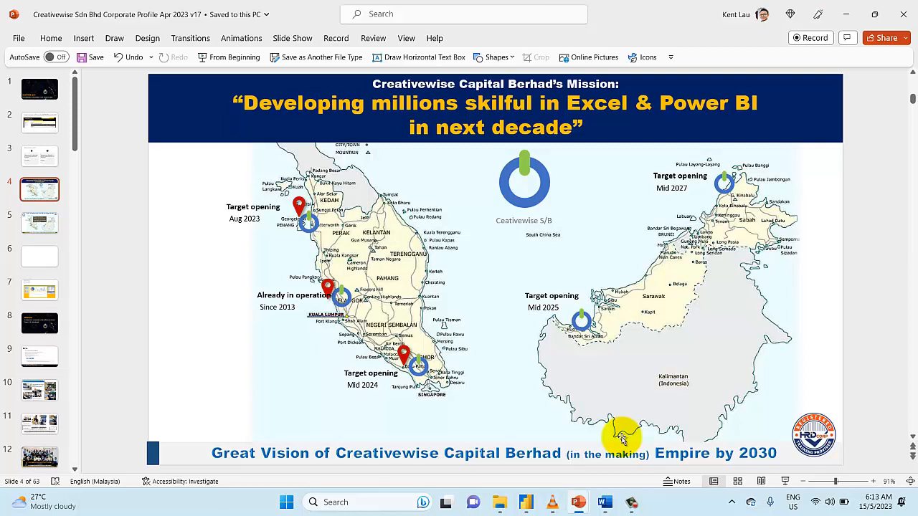
key(shift+F5)
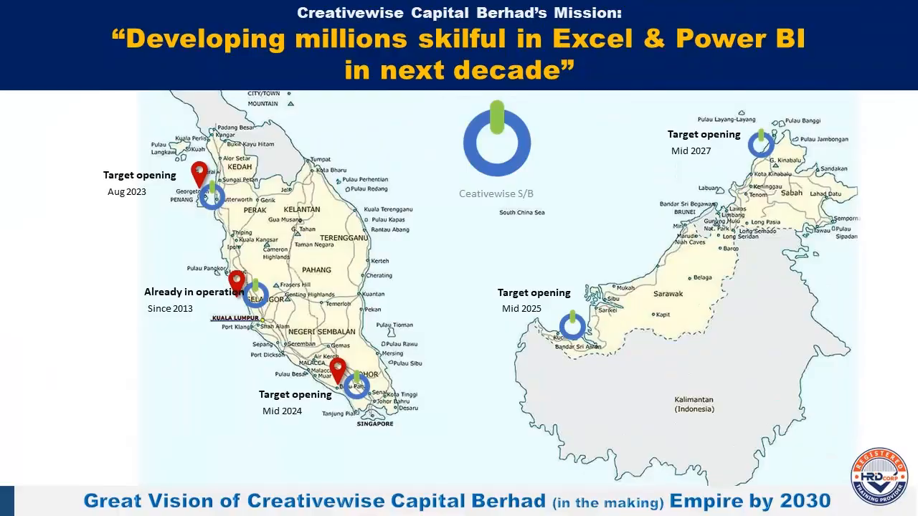